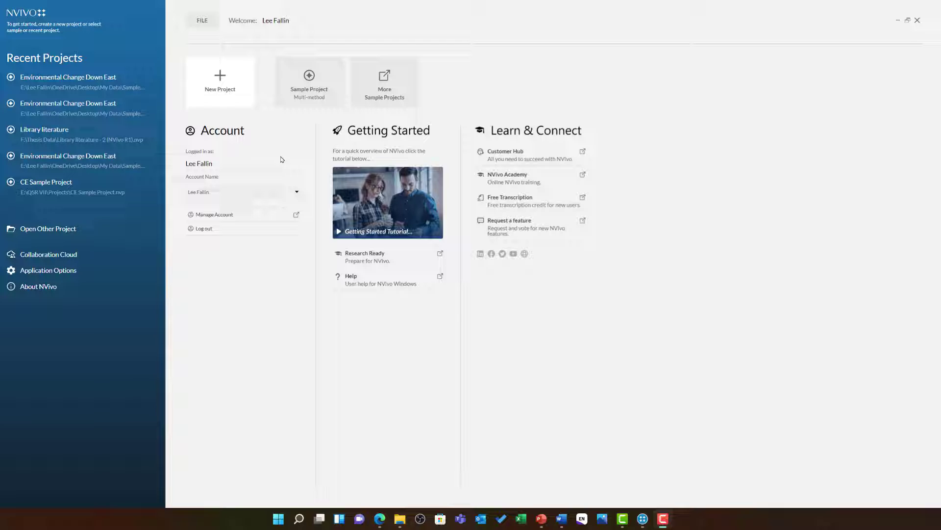
Create and open the multi-method sample project, then skip the welcome tour.
click(339, 85)
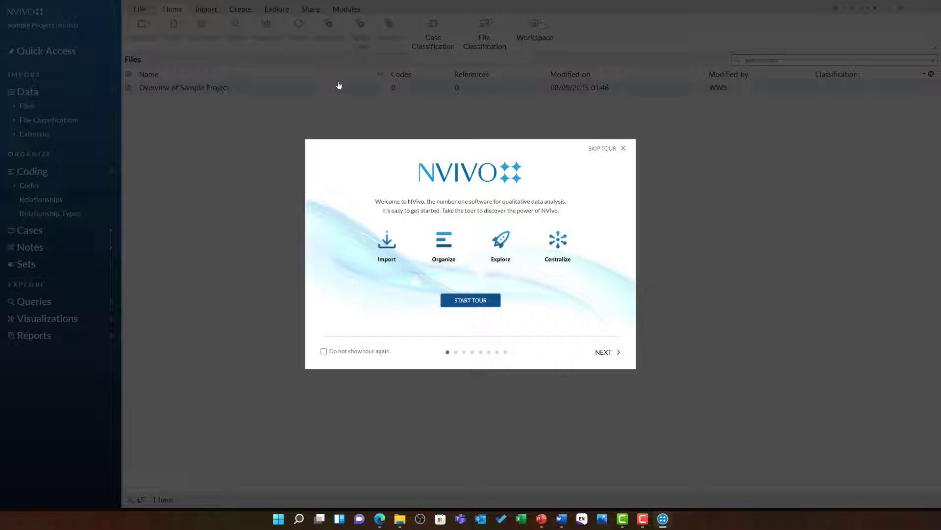
click(607, 149)
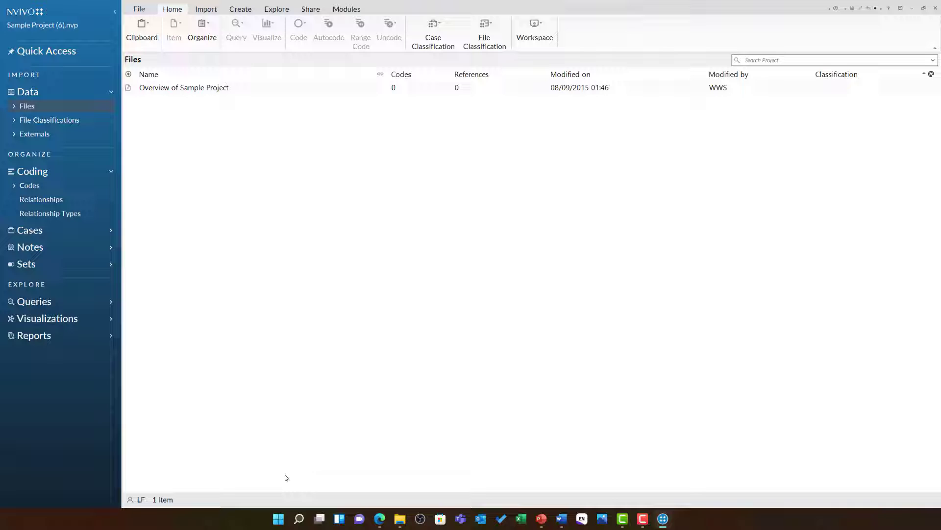
Expand the Files node in the Navigation pane to reveal its source folders.
click(13, 109)
click(15, 108)
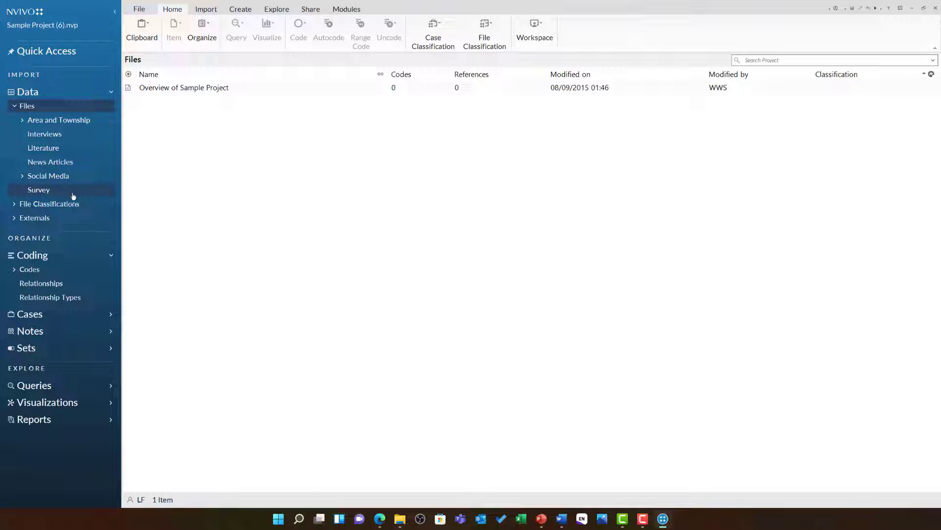
Open the Barrier island, Cedar Island, Straits subdivision map and Marsh pictures.
click(22, 120)
click(42, 133)
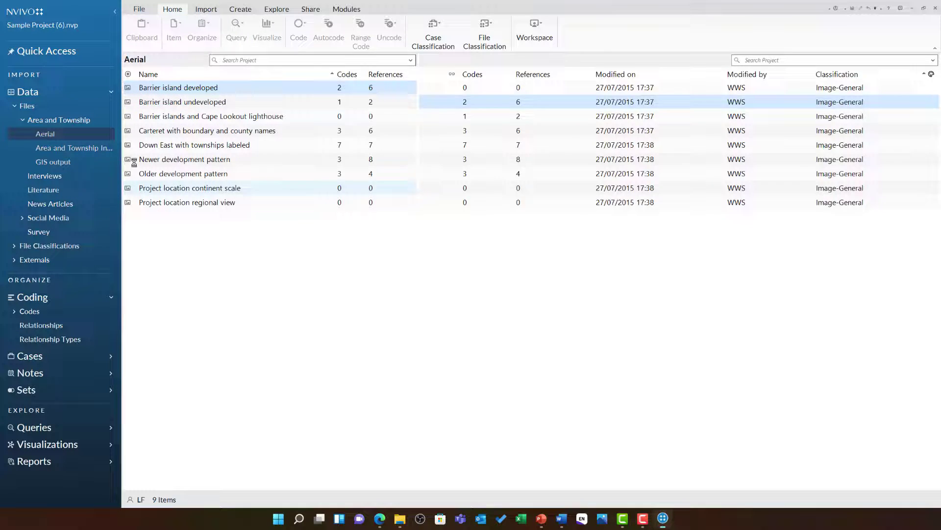
click(59, 148)
double_click(159, 116)
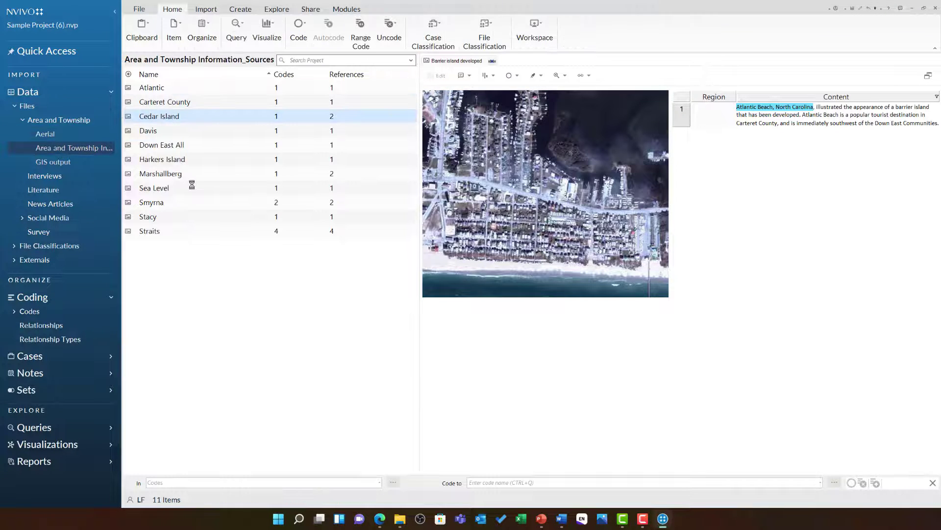
click(68, 162)
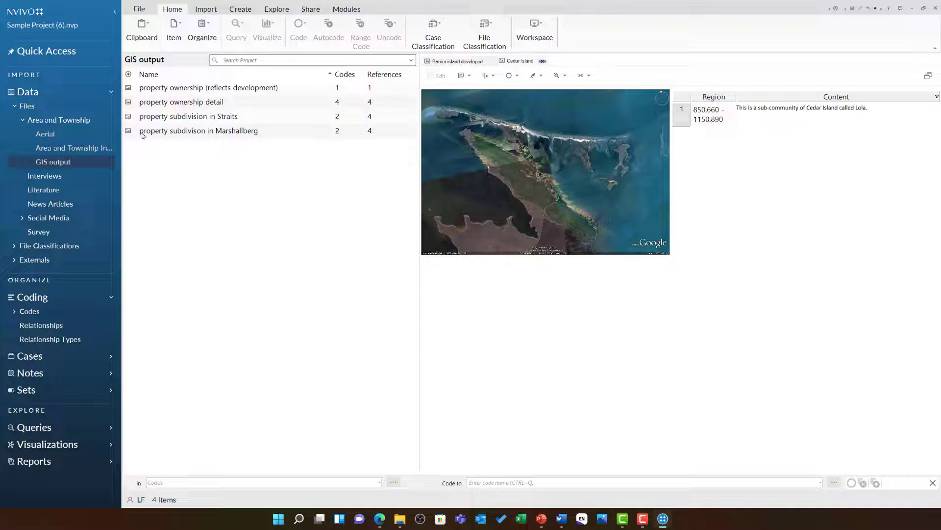
double_click(153, 116)
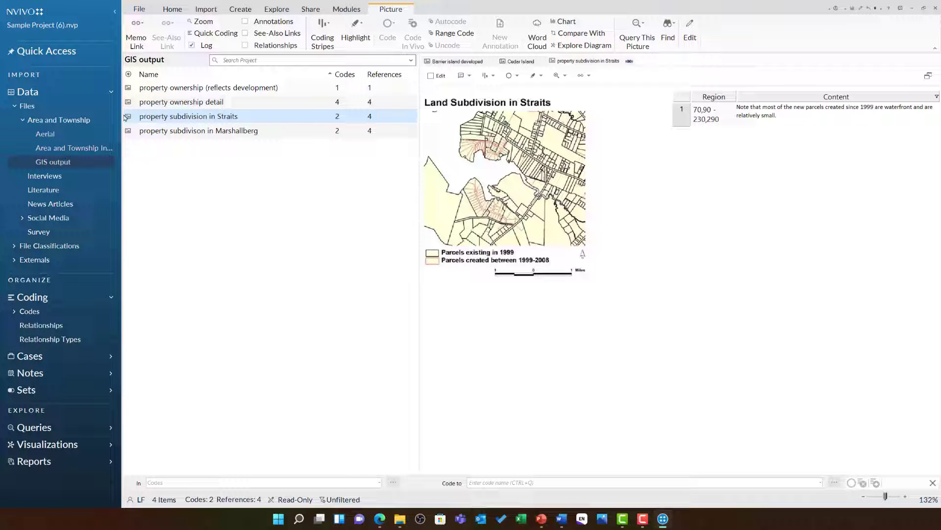
click(54, 120)
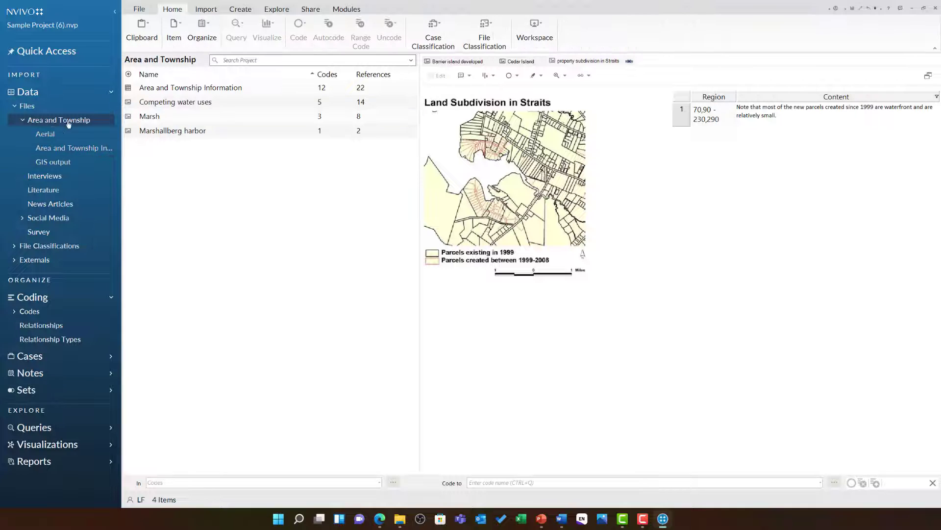
double_click(152, 117)
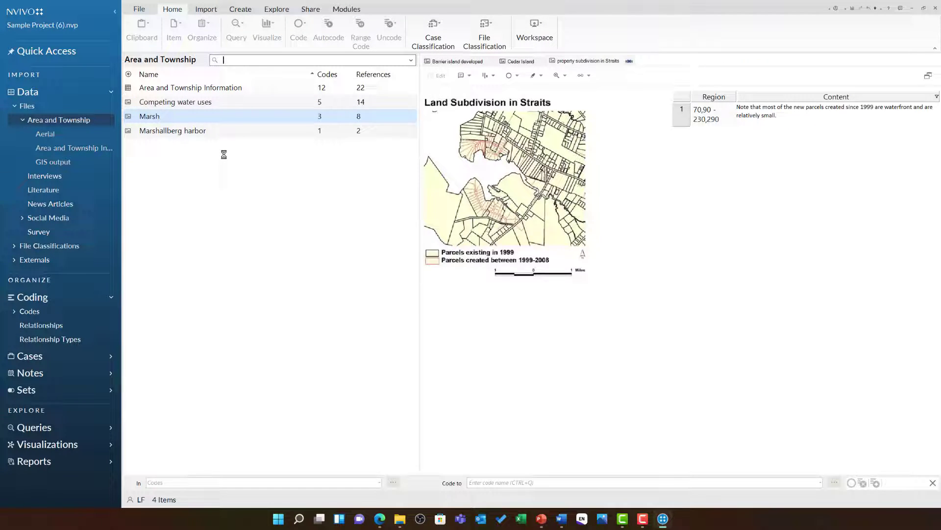
Open the Barbara, Betty and Paul, and Helen interviews.
click(69, 179)
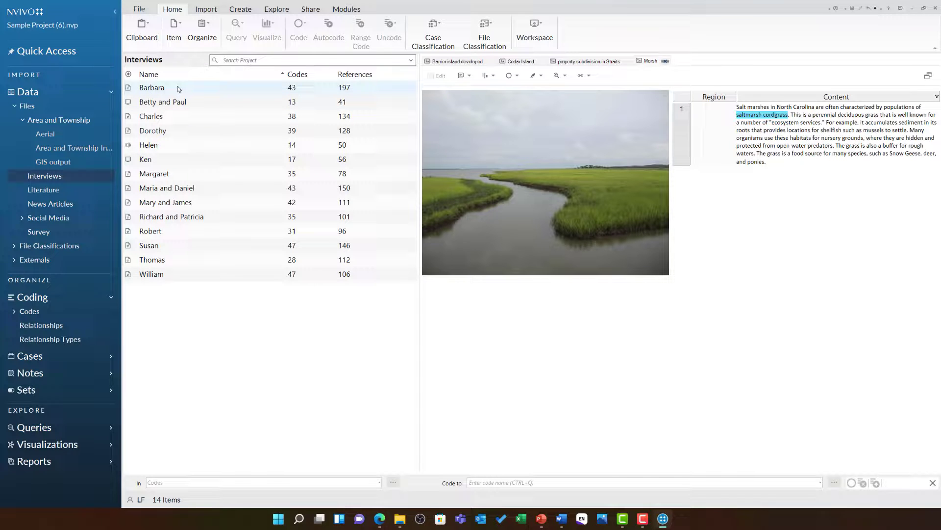
click(178, 88)
double_click(178, 87)
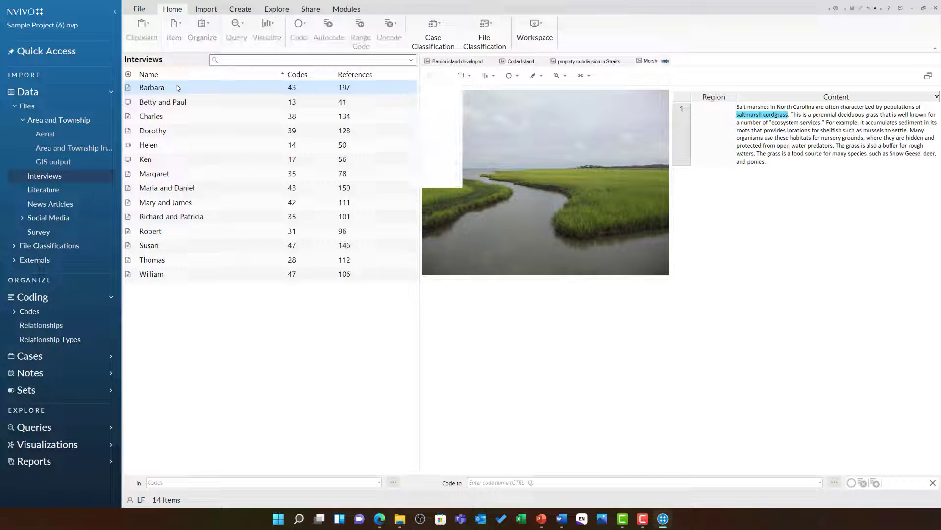
click(200, 106)
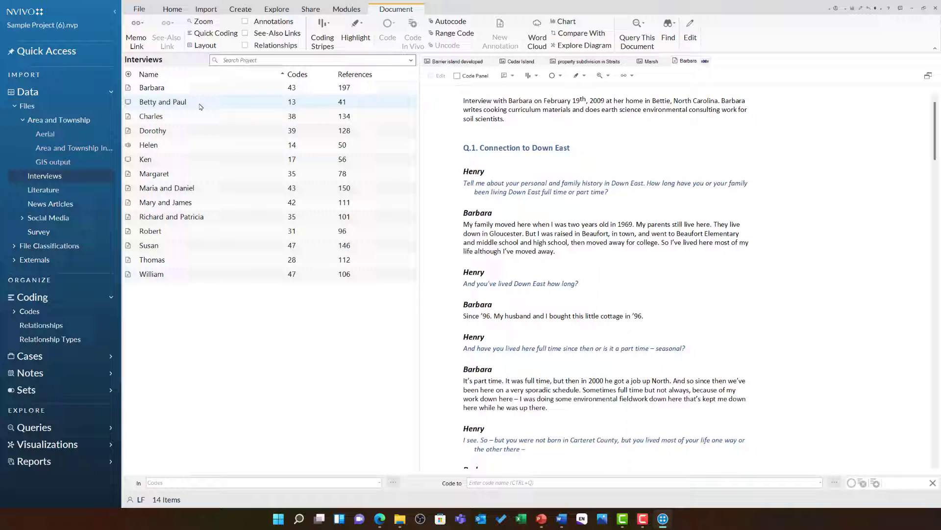
double_click(200, 103)
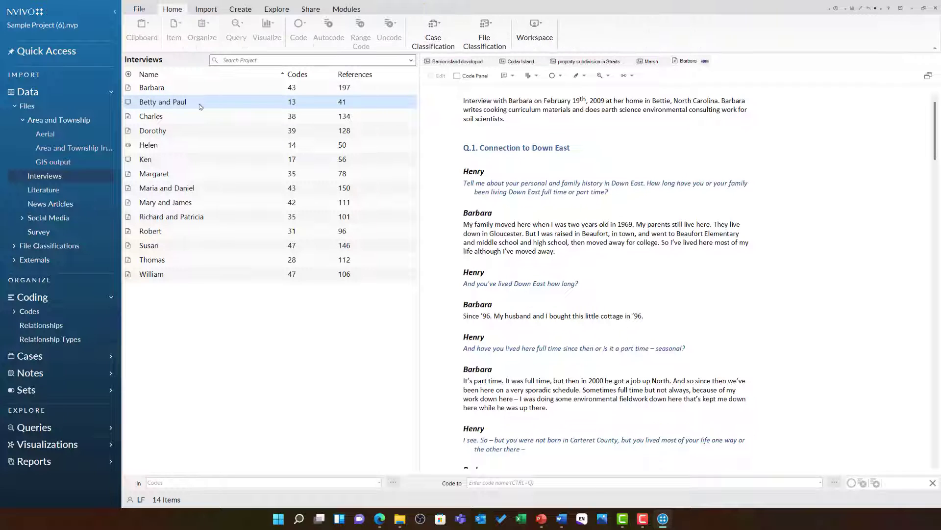
click(218, 150)
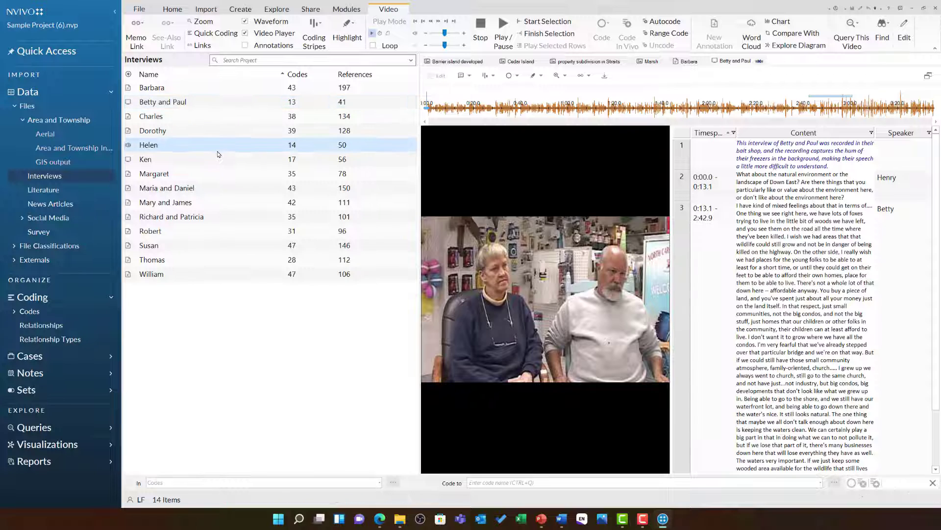
Open the shoreline-change literature paper and the Fishermen spread shells news article.
click(51, 191)
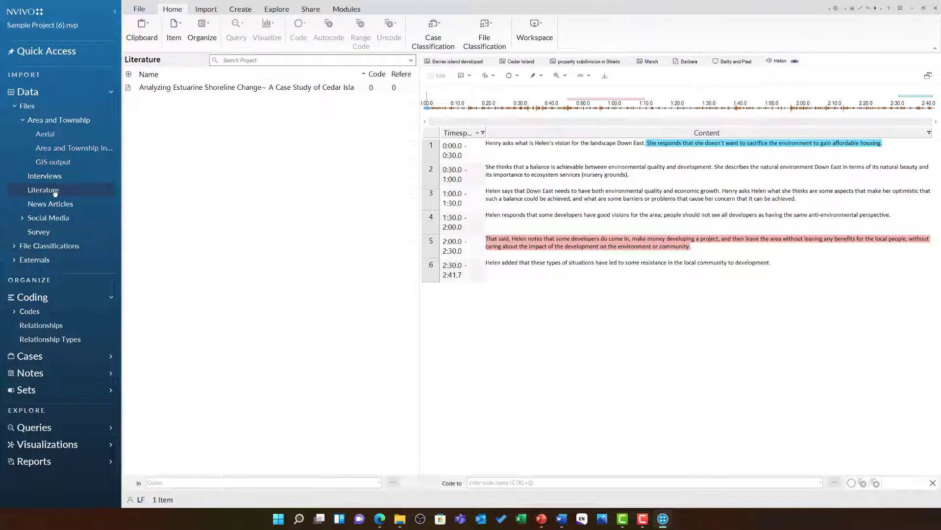
click(229, 89)
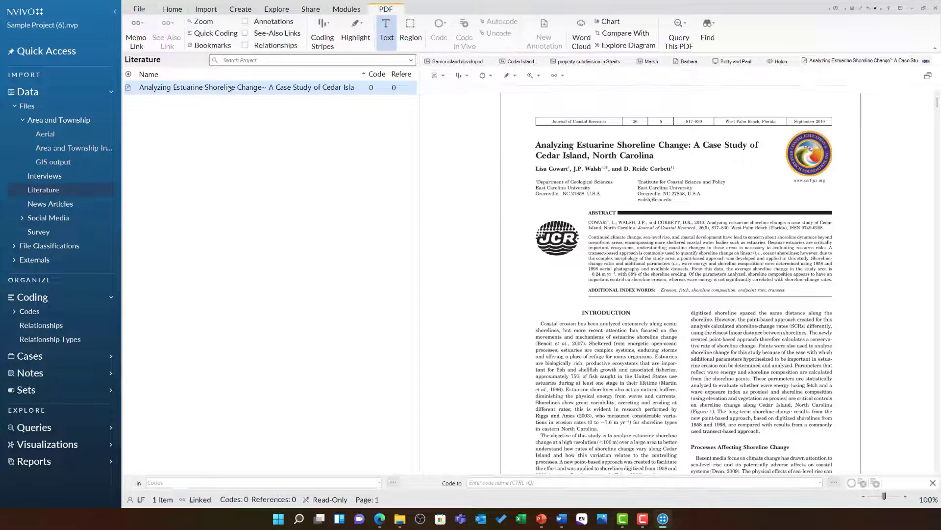
click(66, 205)
click(217, 104)
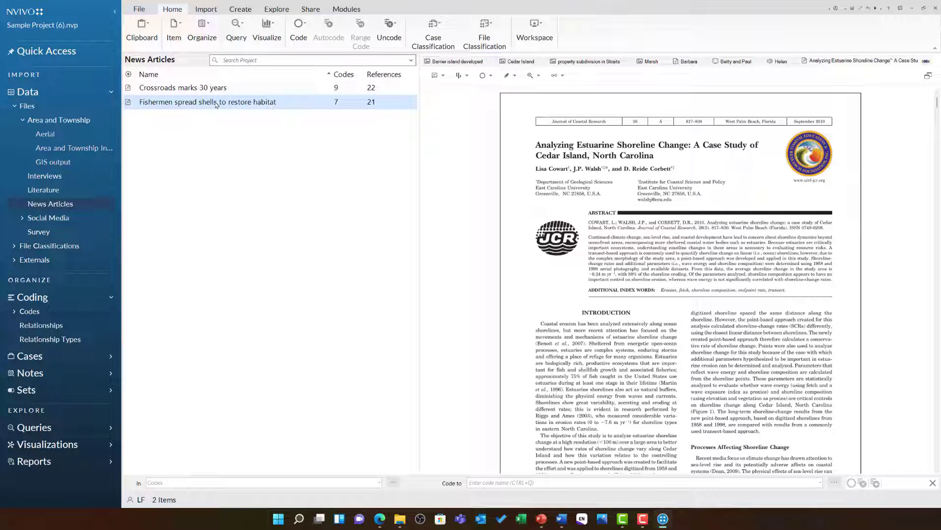
double_click(216, 103)
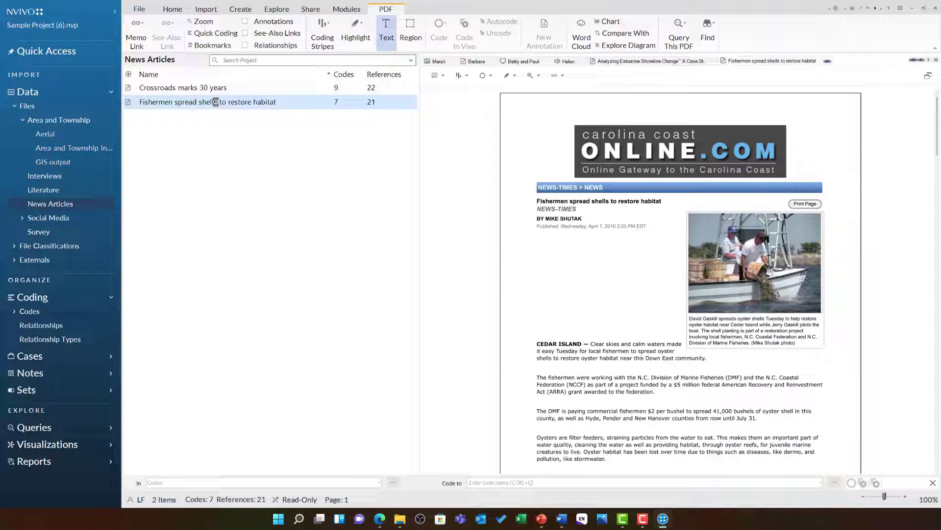
Open the CarteretCounty on Twitter dataset and the Survey Responses dataset.
click(35, 221)
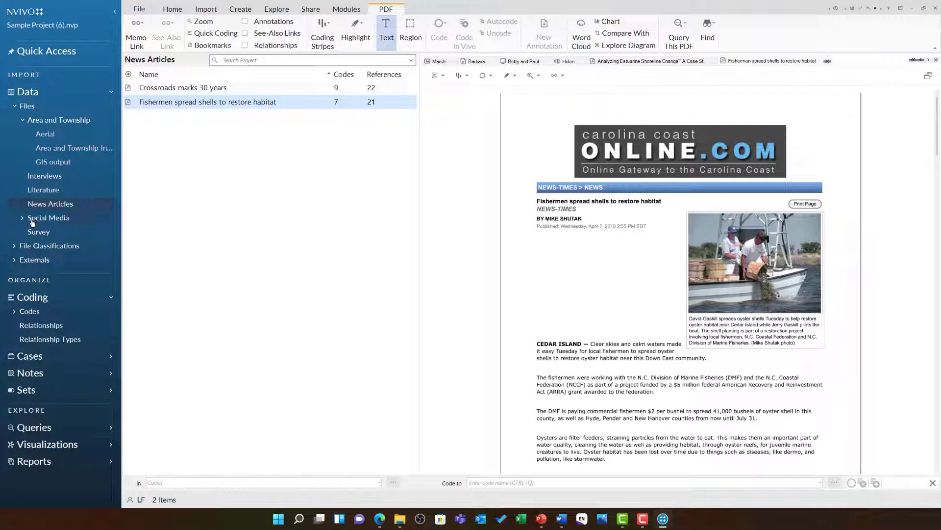
click(23, 218)
click(191, 91)
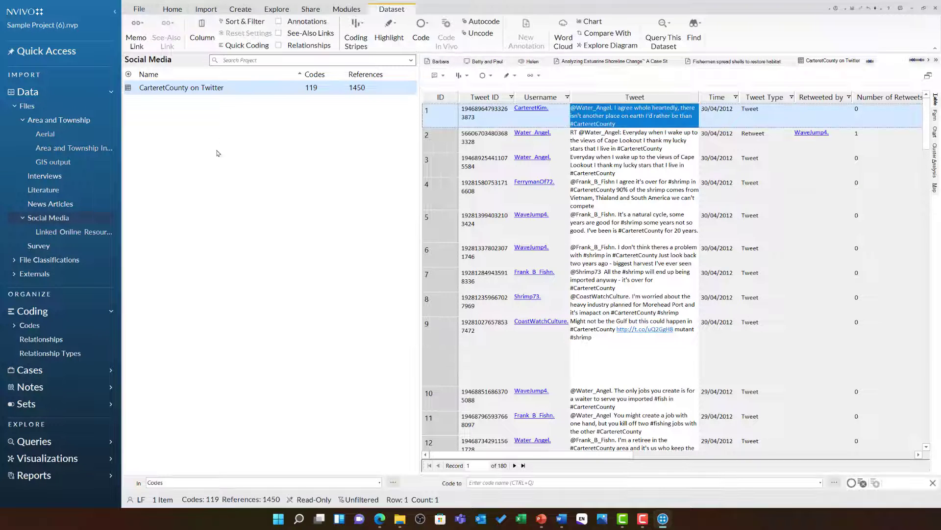
click(35, 247)
click(186, 94)
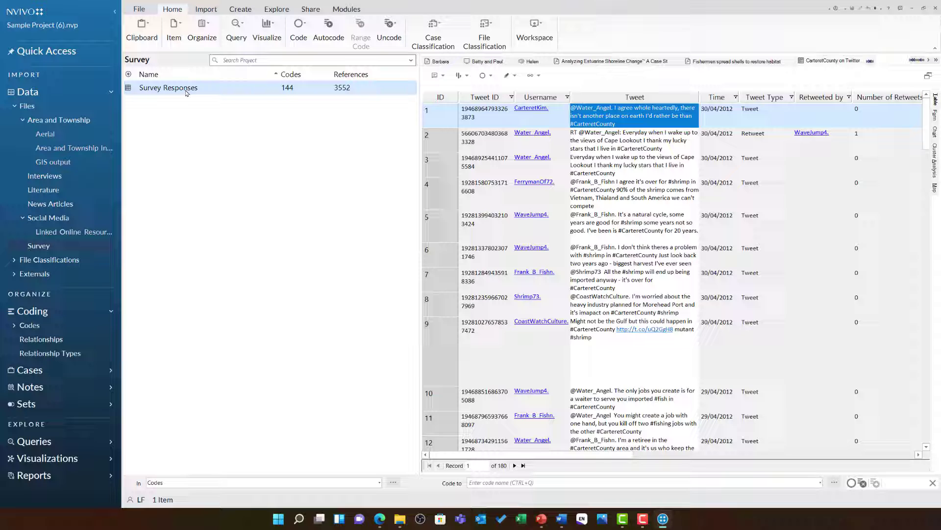
double_click(186, 93)
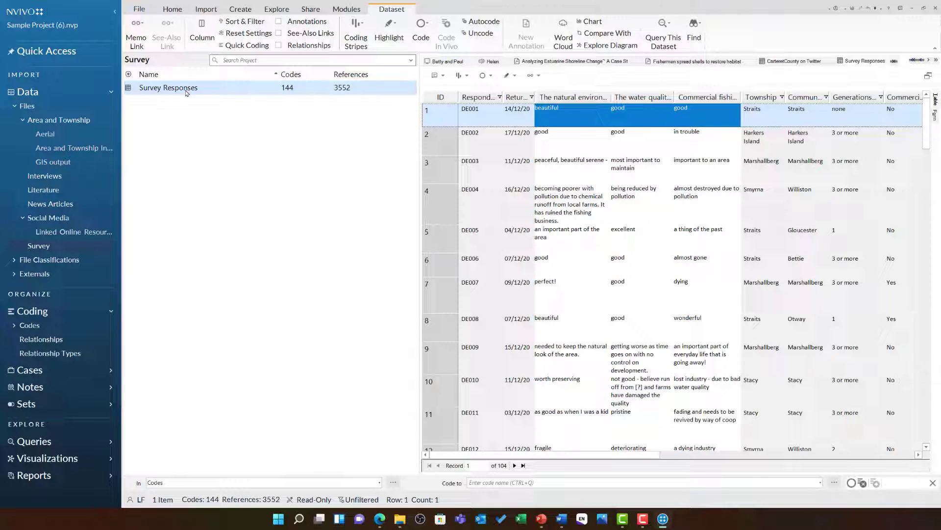
click(922, 60)
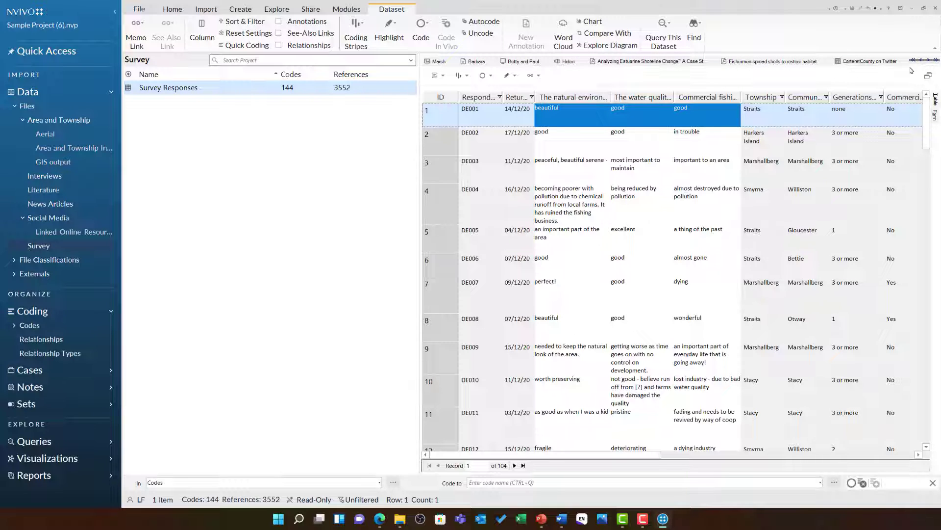
Close all open sources except Barbara's interview and collapse the Files folders.
right_click(471, 64)
click(500, 78)
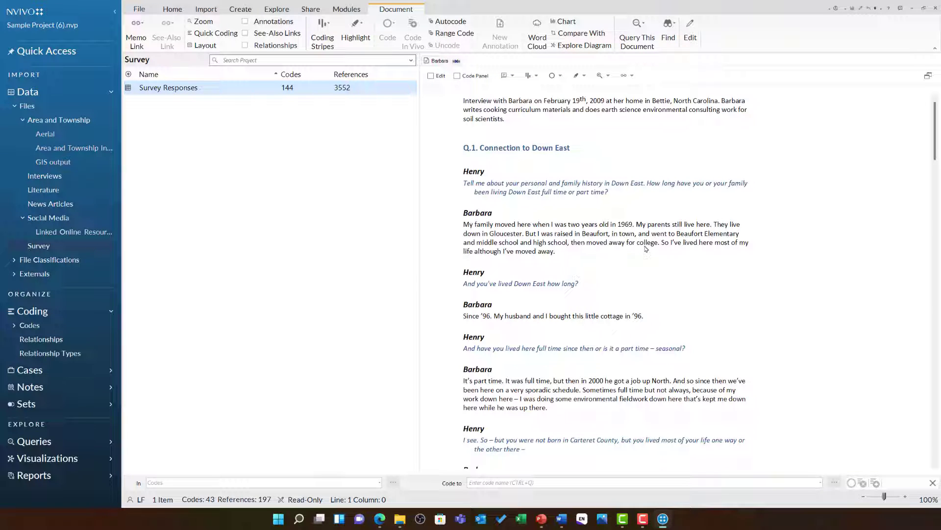
click(14, 106)
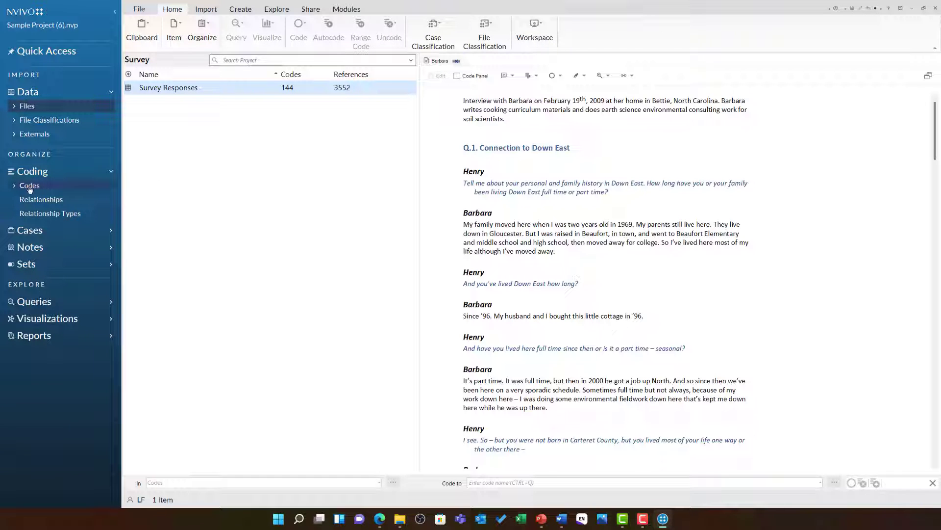
List the project's codes with Economy and Natural environment expanded.
click(46, 189)
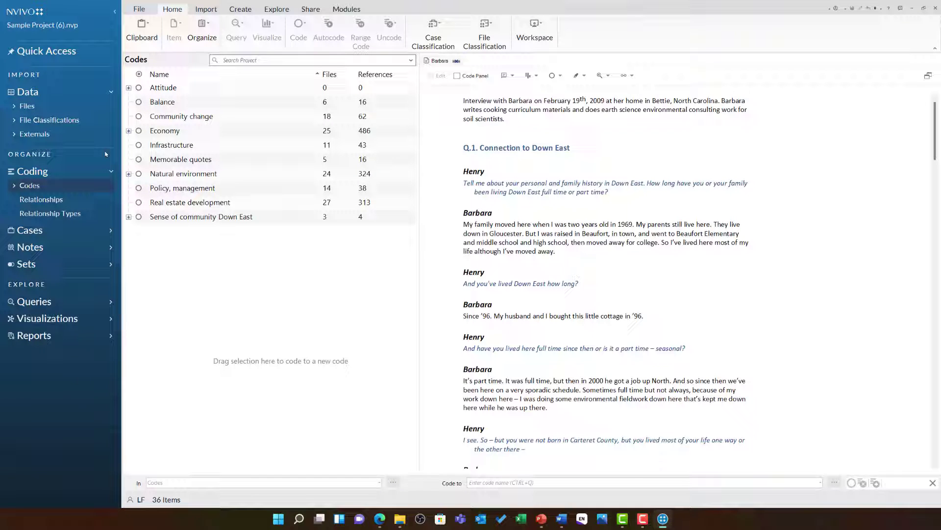
click(129, 131)
click(128, 235)
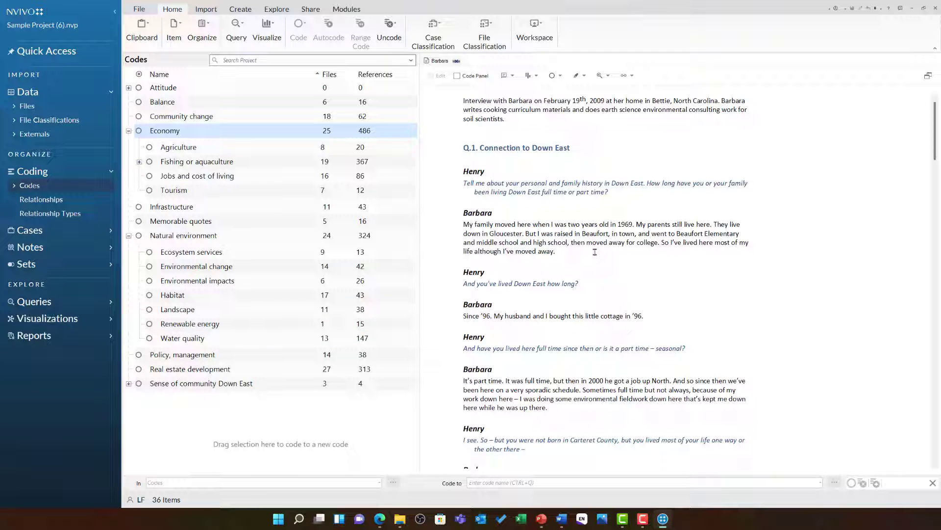
Code Barbara's first answer paragraph to Sense of community Down East.
click(560, 251)
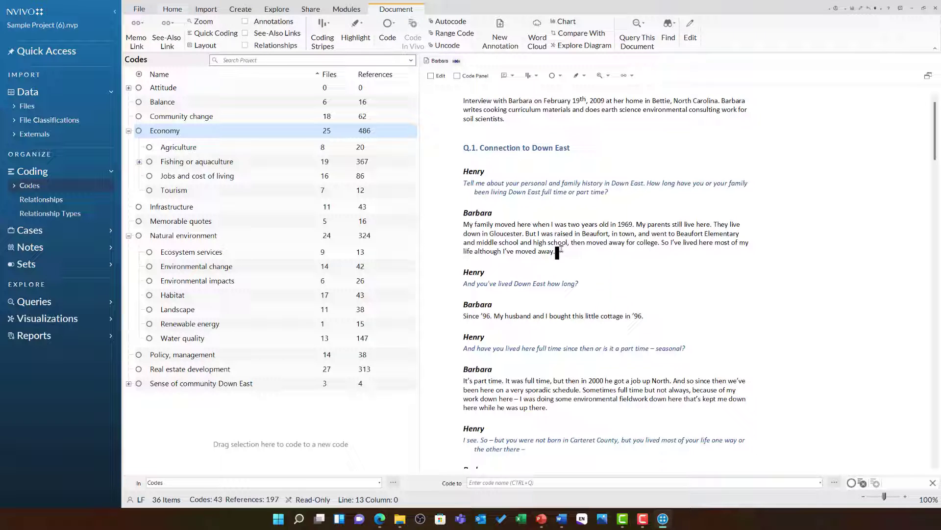
drag(561, 251, 463, 224)
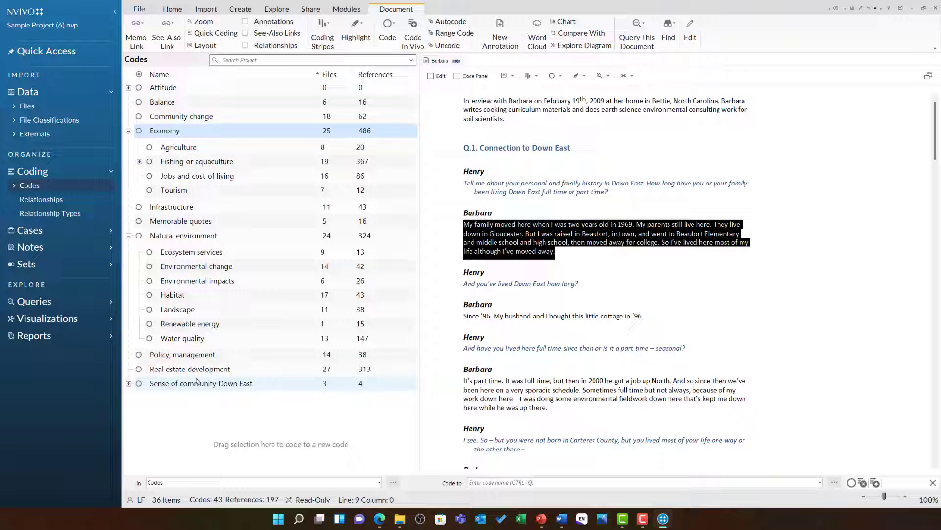
drag(509, 237, 260, 387)
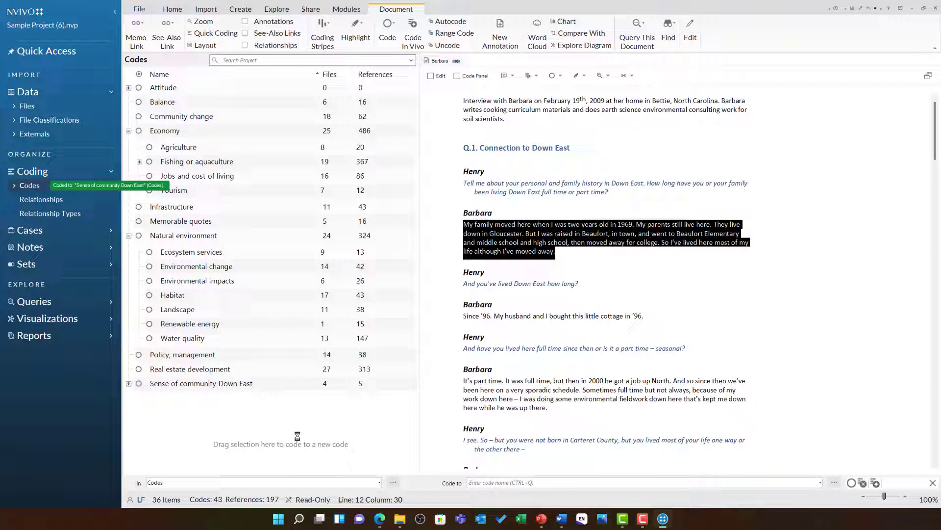
click(593, 186)
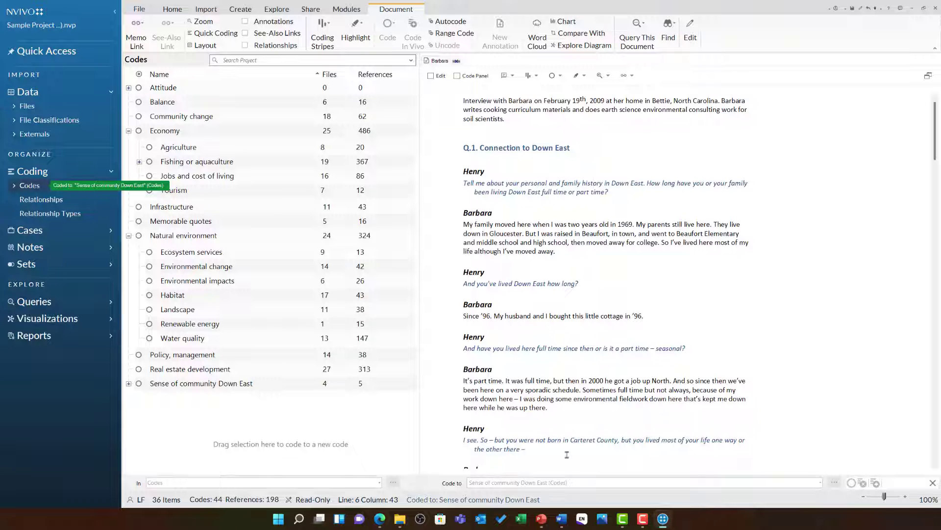
Show coding stripes beside Barbara's transcript and widen the stripes panel.
click(534, 75)
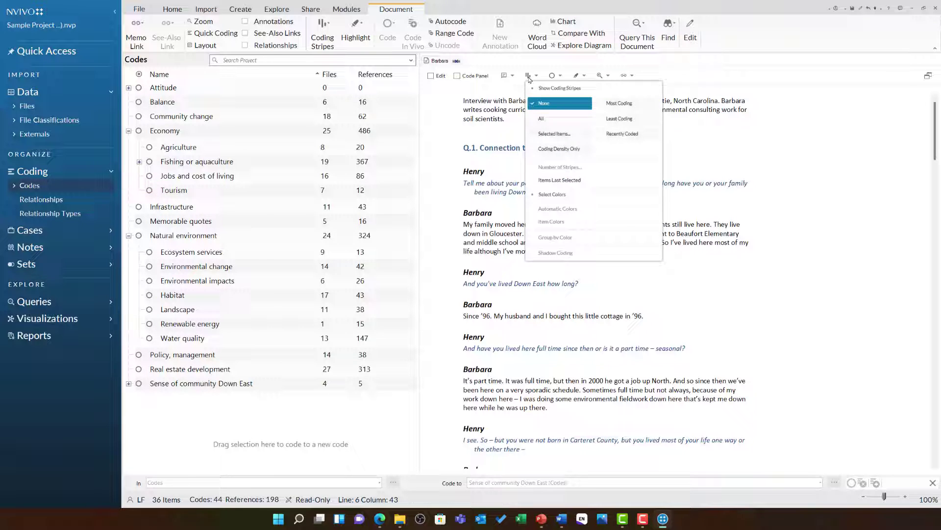
click(561, 125)
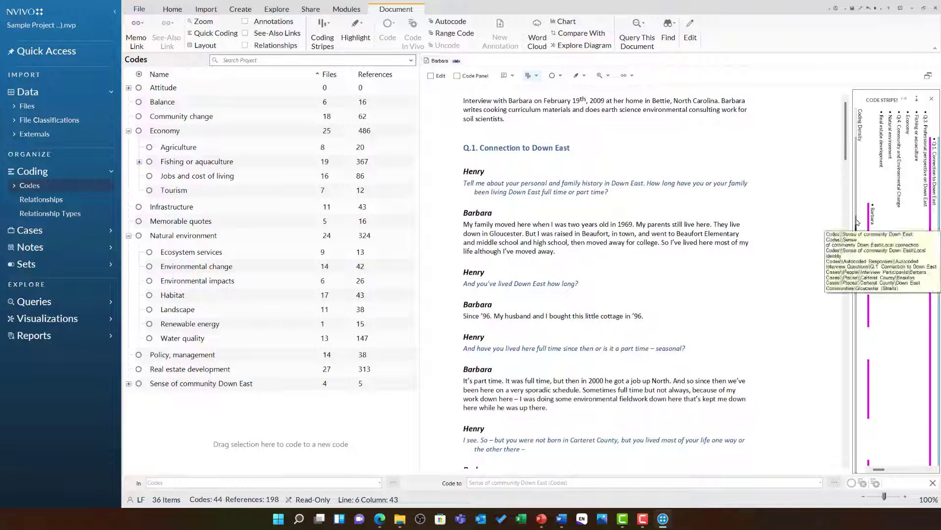
drag(776, 222, 767, 227)
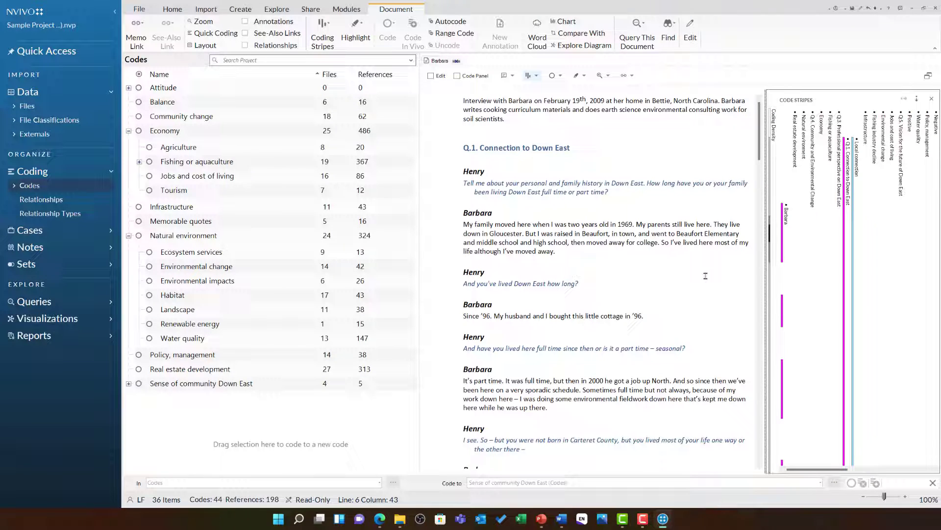
scroll(659, 263, down, 10)
scroll(659, 264, down, 5)
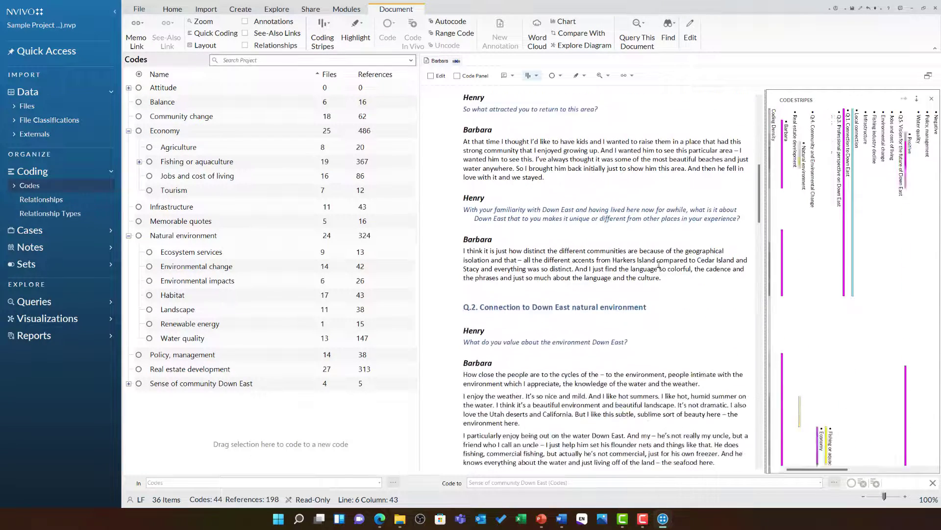
scroll(658, 265, down, 3)
scroll(657, 269, down, 1)
scroll(657, 268, down, 4)
scroll(656, 272, down, 3)
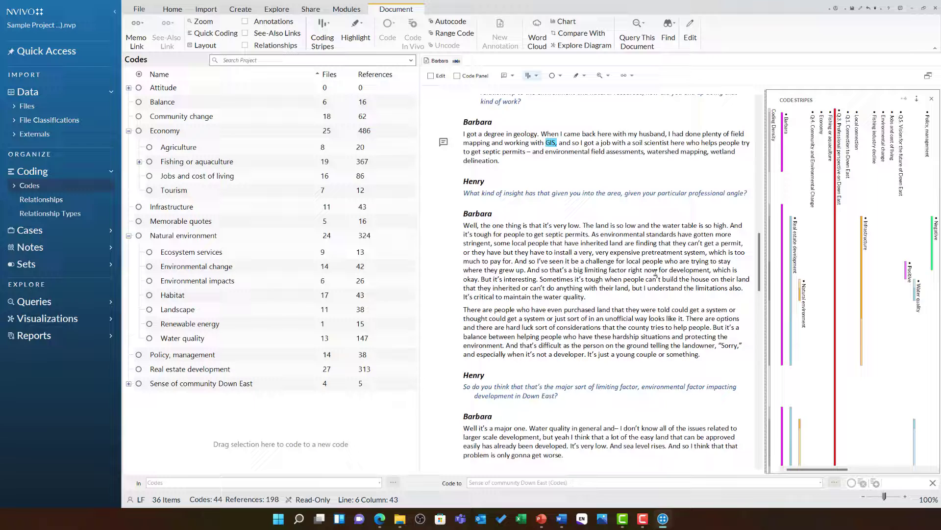
scroll(654, 275, down, 3)
scroll(654, 276, up, 1)
scroll(654, 274, up, 2)
mouse_move(792, 282)
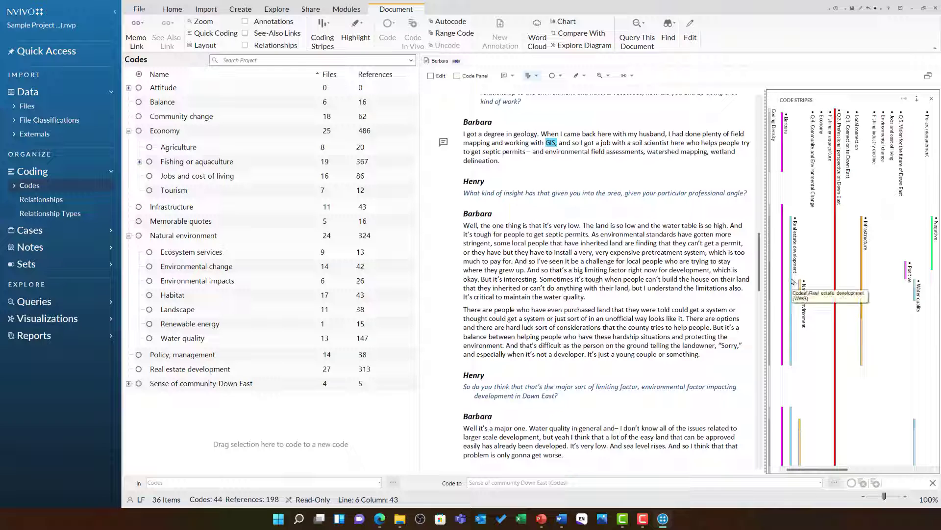
Highlight passages coded to Real estate development, Natural environment and Infrastructure.
click(791, 282)
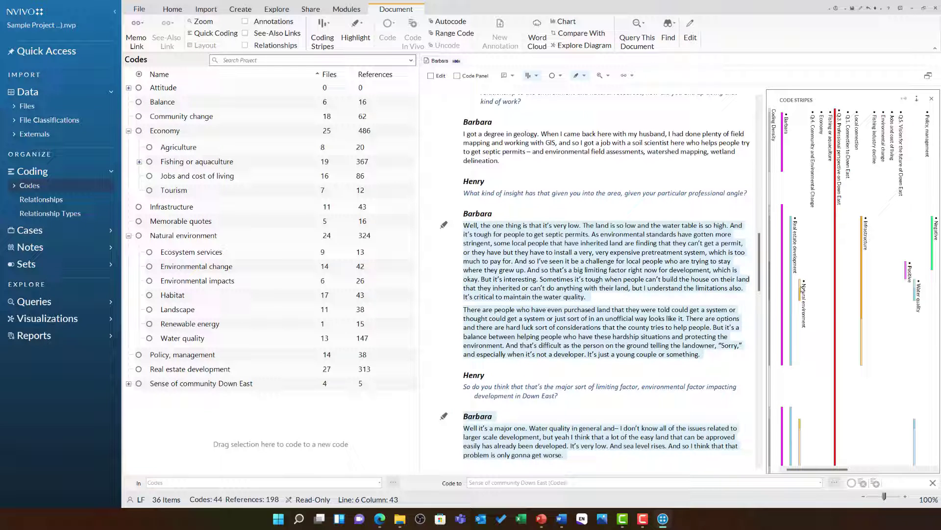
click(802, 290)
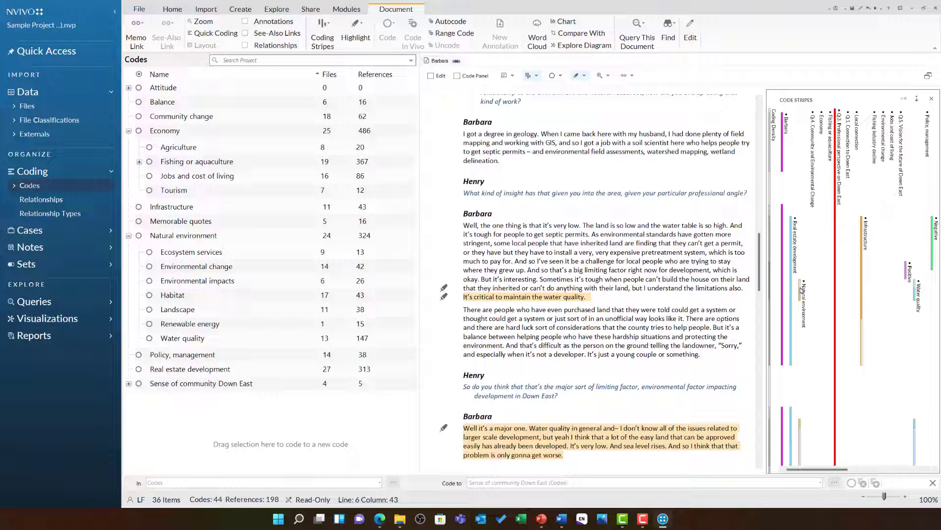
click(863, 287)
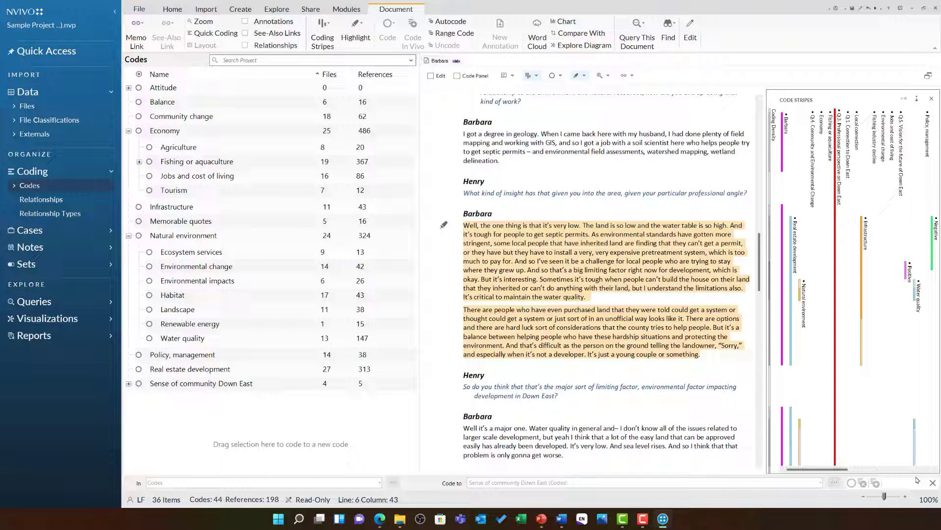
drag(851, 470, 893, 471)
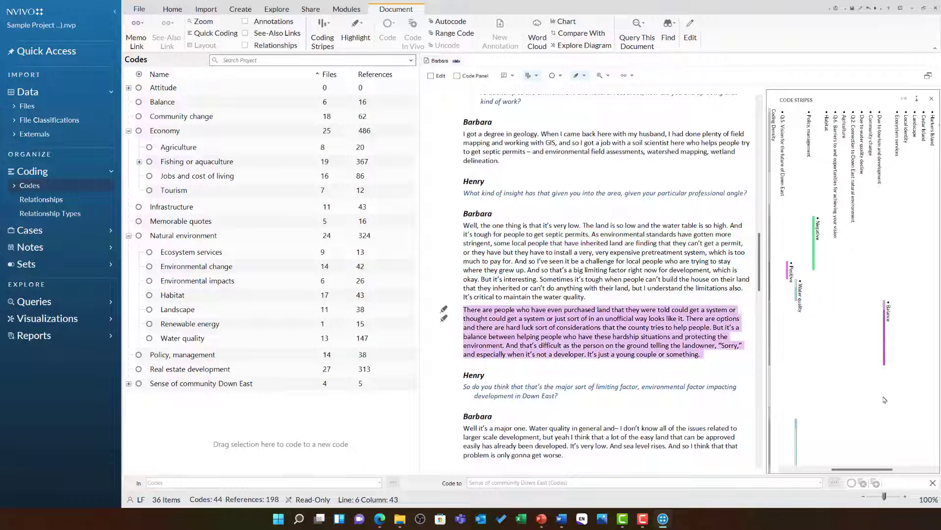
drag(860, 469, 901, 469)
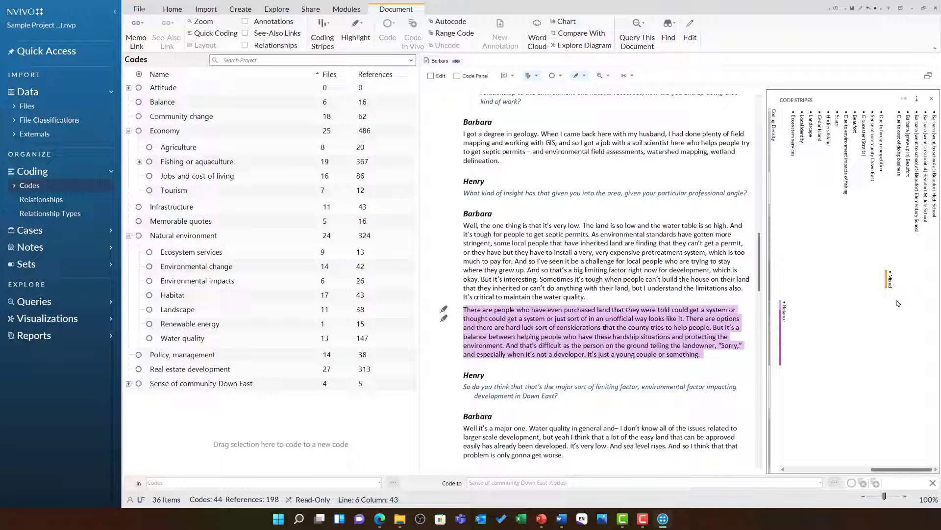
drag(901, 469, 816, 471)
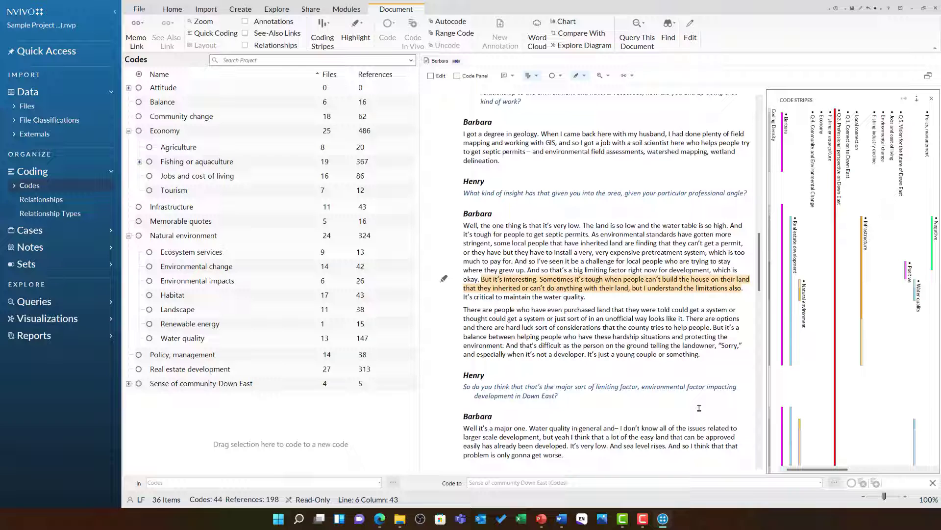
scroll(677, 367, up, 5)
scroll(677, 367, up, 5)
scroll(675, 367, up, 5)
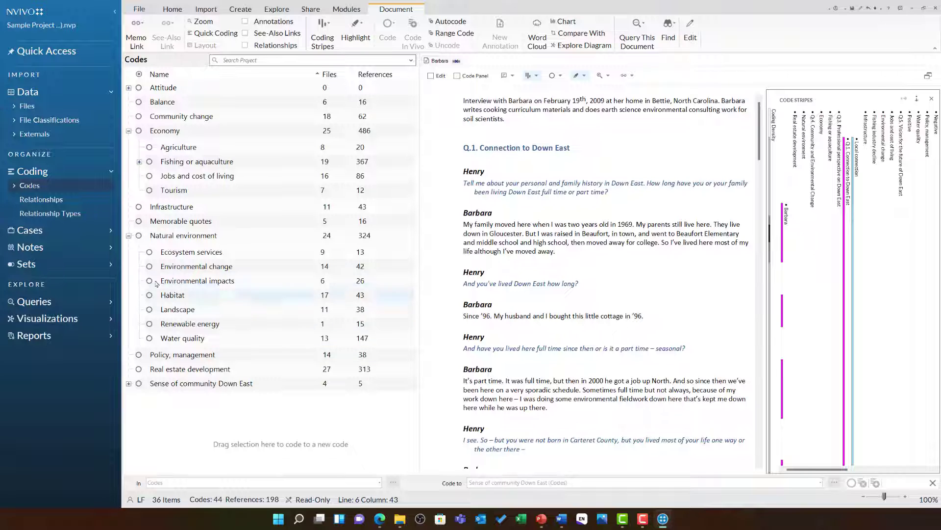
List Cases > People > Interview Participants and highlight Barbara's case passages in her transcript.
click(42, 230)
click(43, 246)
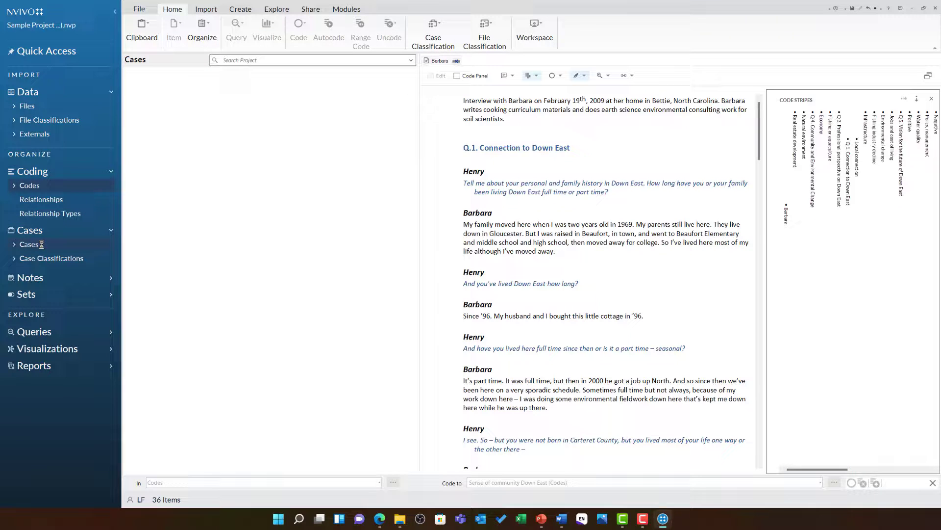
click(14, 245)
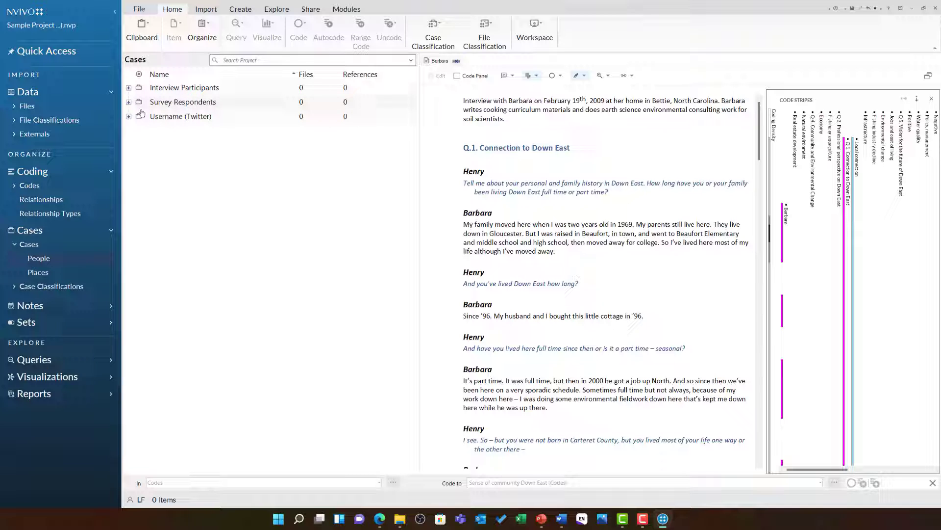
click(129, 88)
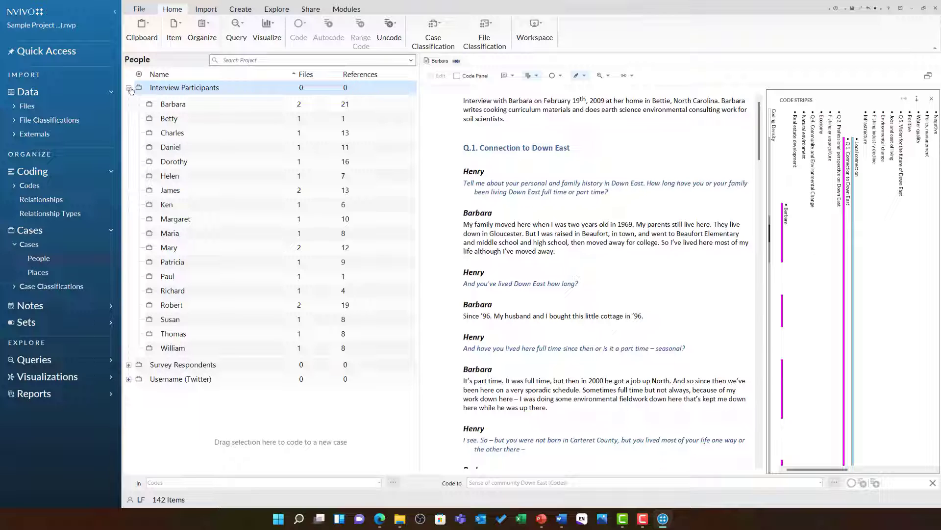
click(223, 106)
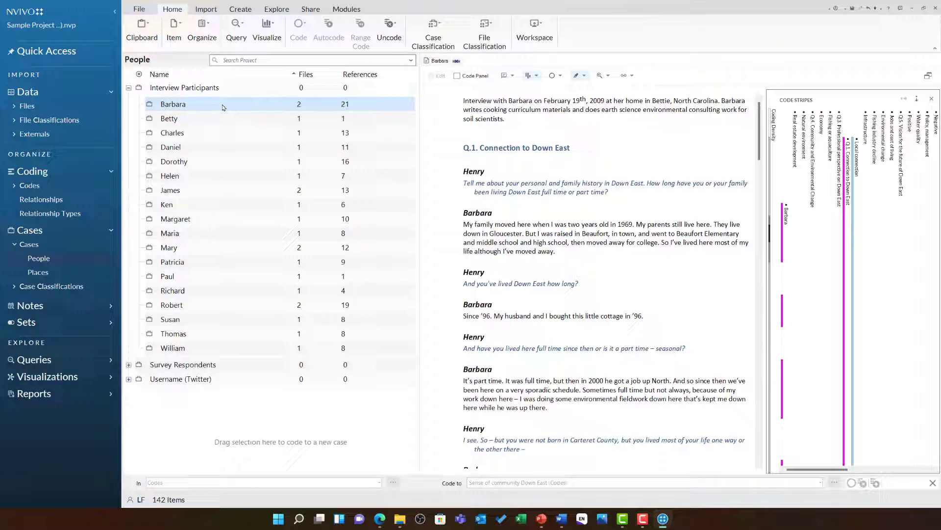
click(783, 256)
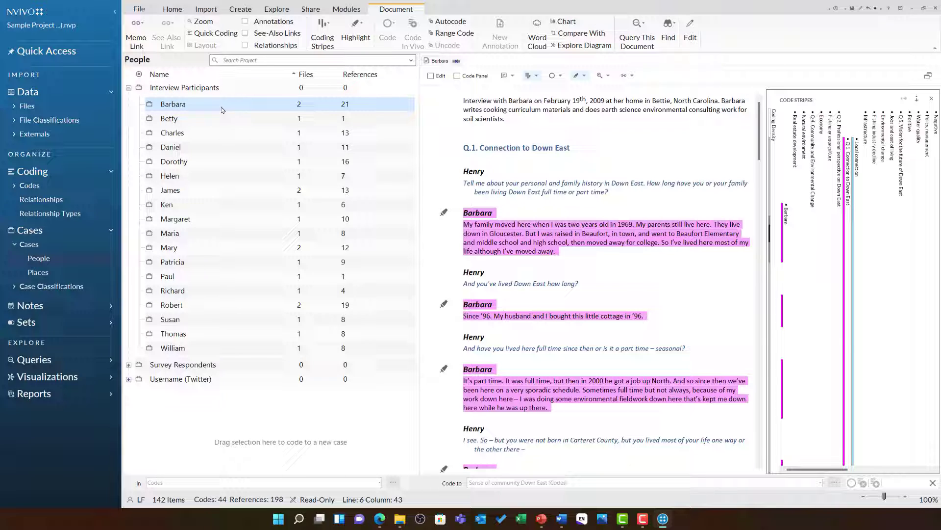
Open Barbara's case showing her 16 coded references at about 81% coverage.
scroll(610, 262, down, 1)
scroll(609, 262, down, 4)
scroll(621, 269, down, 5)
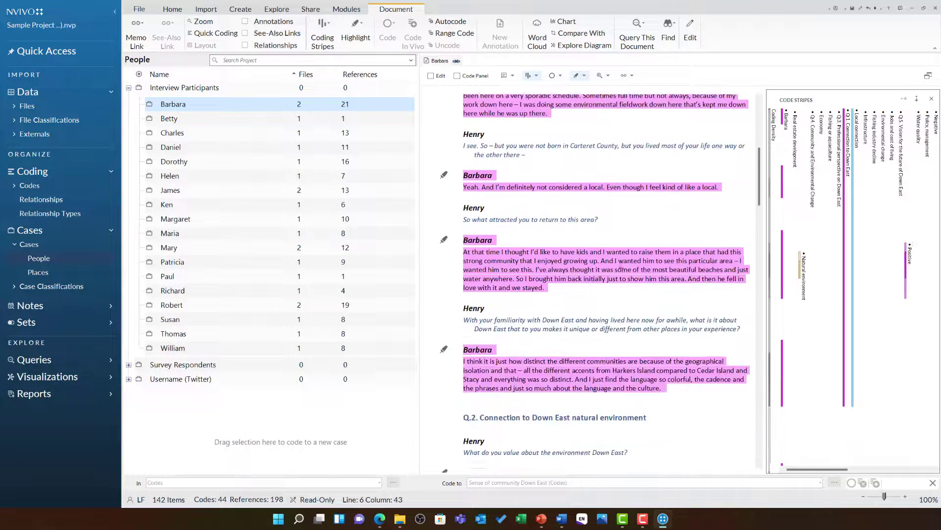
scroll(621, 270, down, 3)
scroll(621, 269, up, 5)
scroll(621, 269, up, 8)
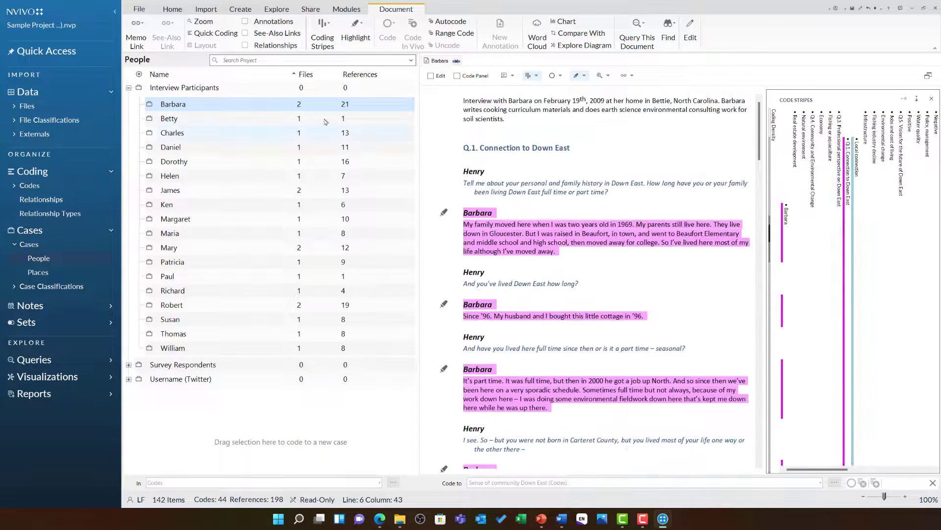
click(243, 104)
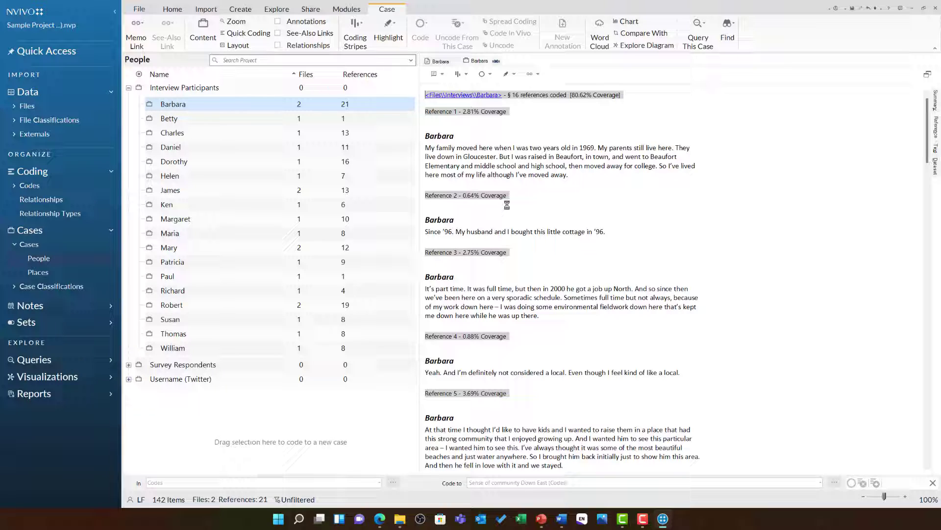
right_click(224, 102)
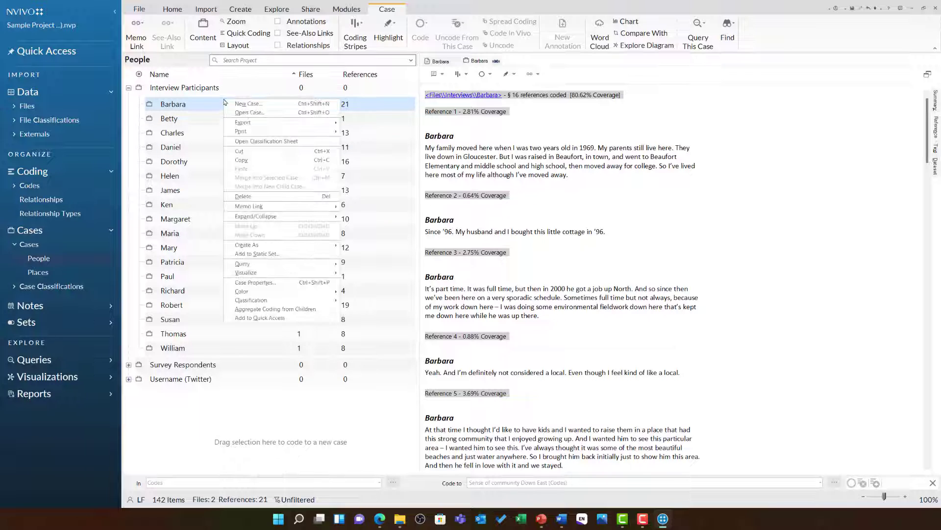
click(290, 283)
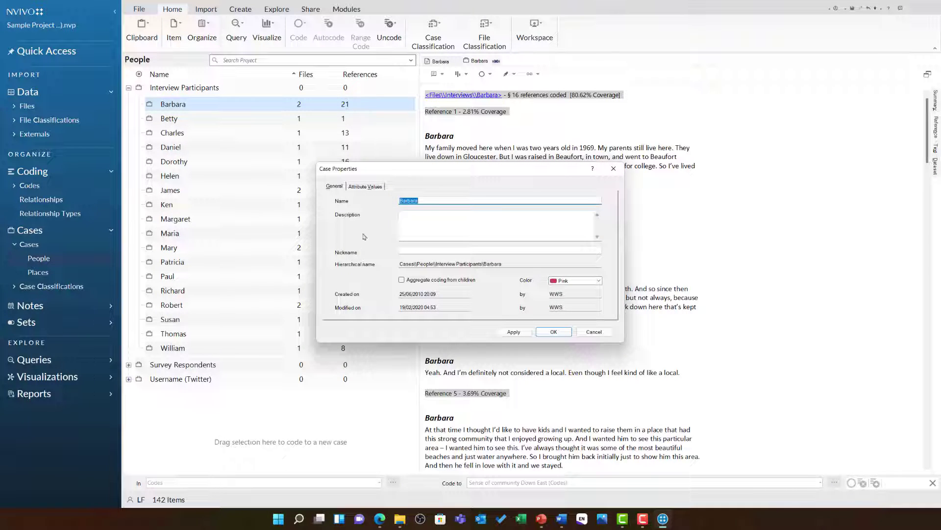
click(377, 188)
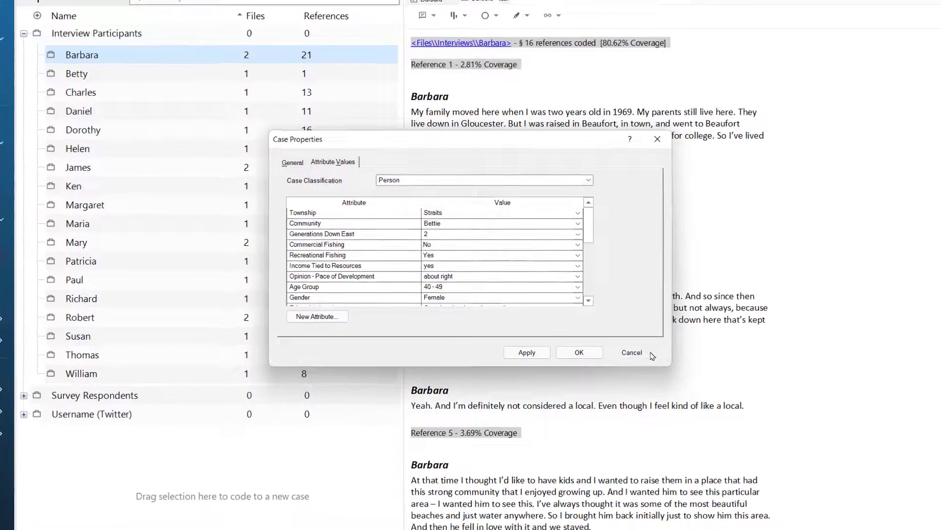
click(651, 353)
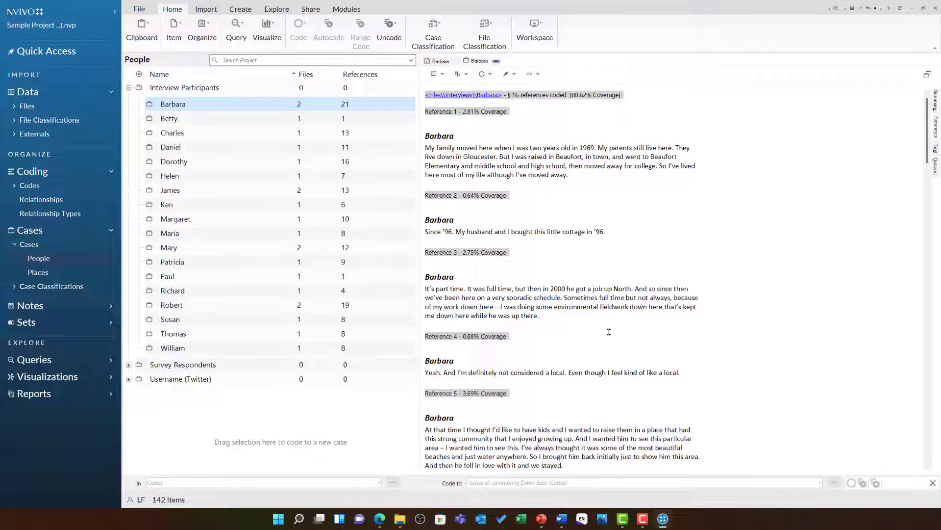
Open the Person classification sheet and widen its attribute grid to show more columns.
click(44, 285)
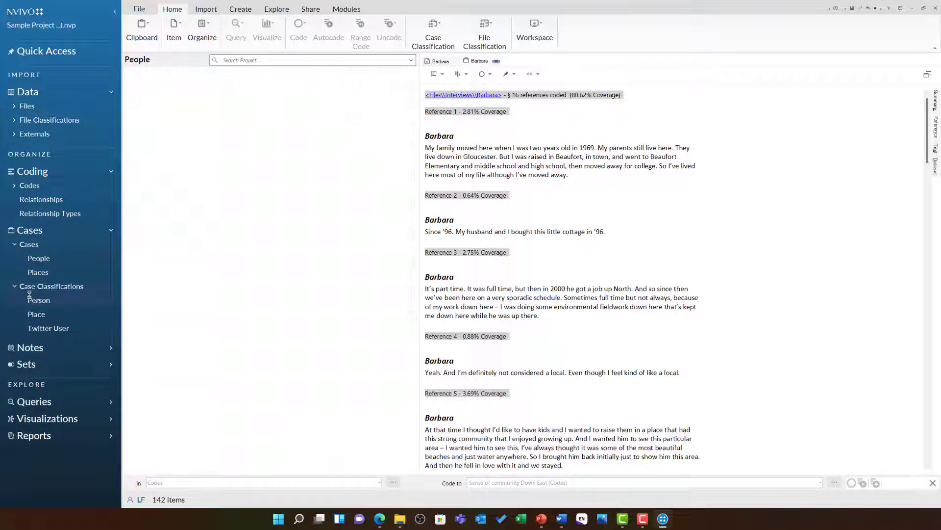
right_click(38, 305)
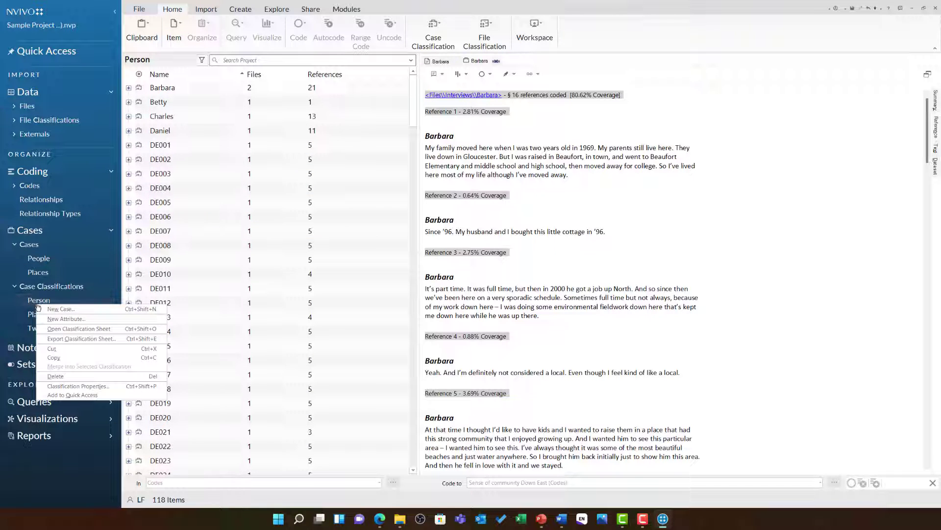
click(90, 328)
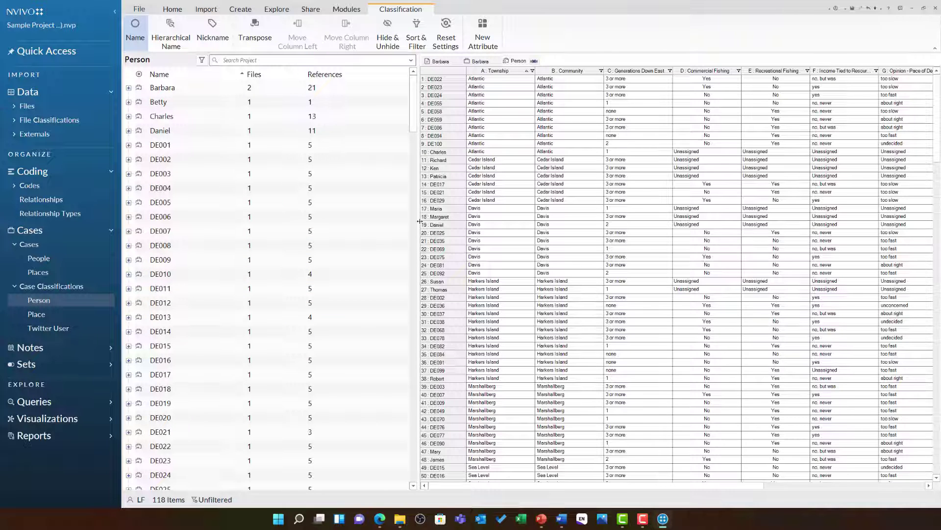
drag(420, 222, 320, 222)
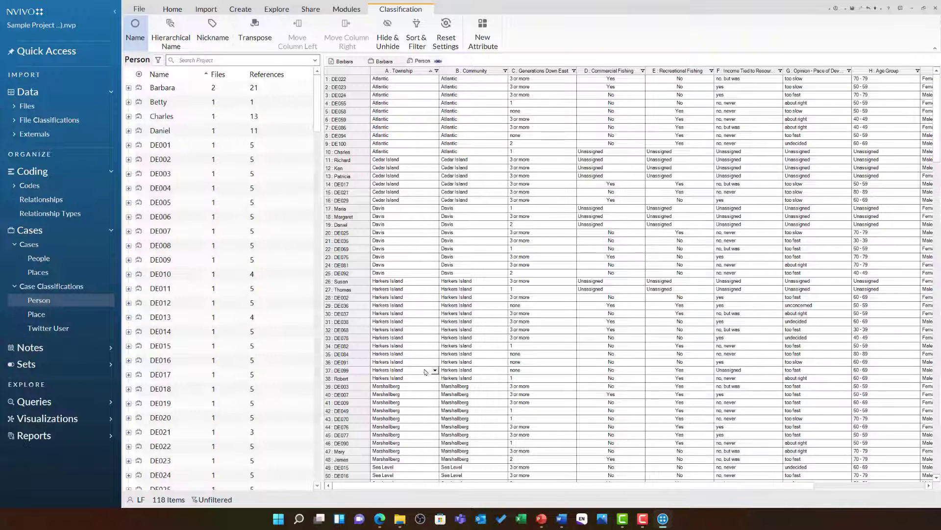
scroll(435, 374, down, 5)
scroll(435, 374, up, 5)
click(273, 11)
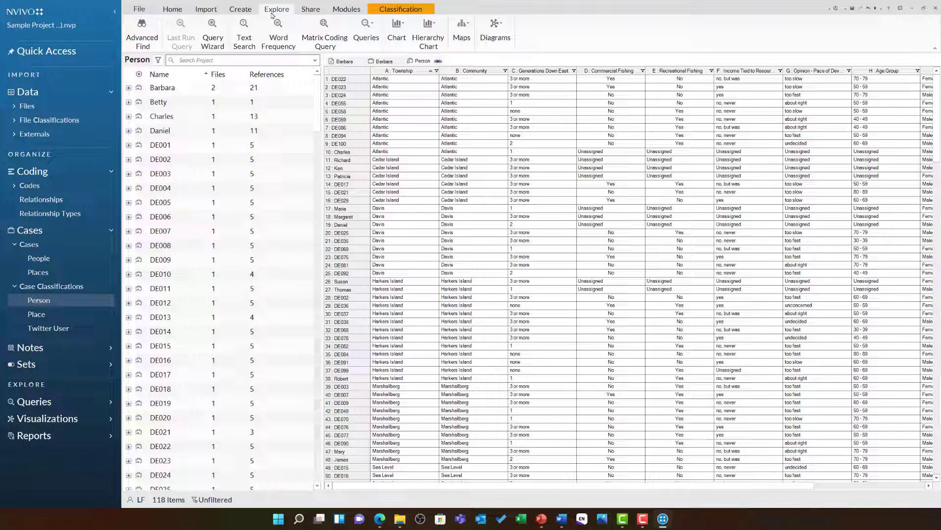
Run a text search query for 'fish' across the project.
click(249, 29)
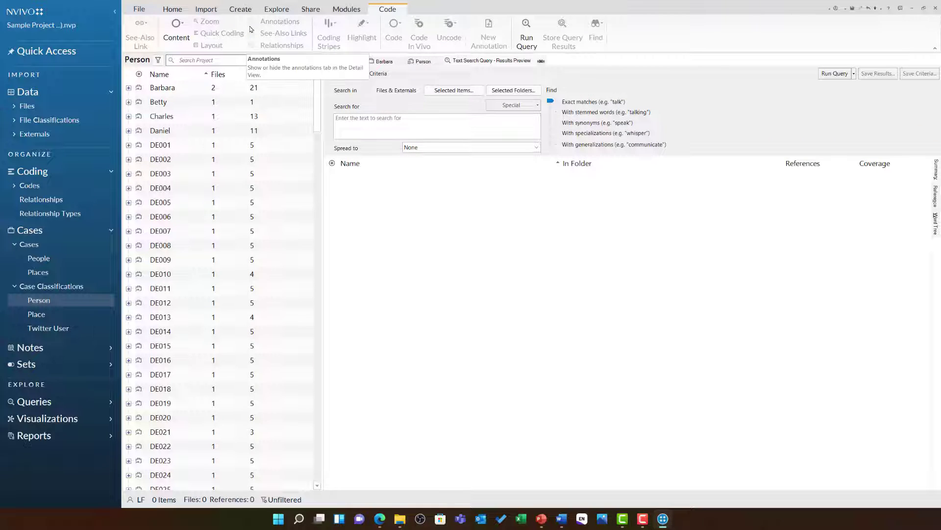
click(390, 122)
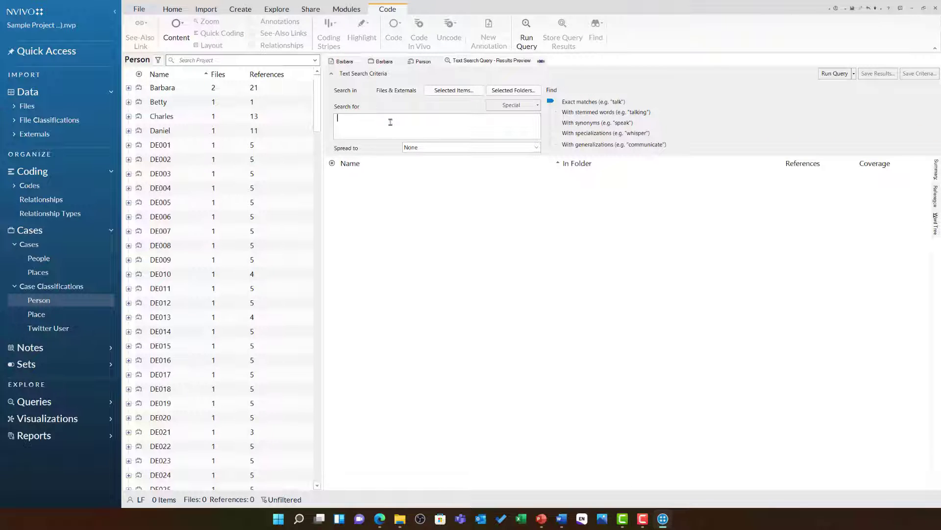
text(fish)
click(822, 74)
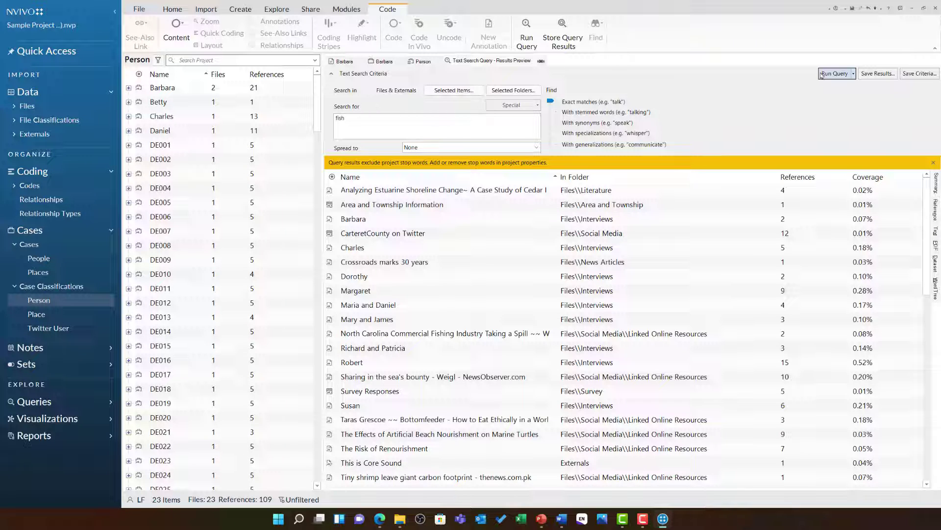
Limit the fish search to the Interviews folder and rerun it, returning 10 interviews.
click(467, 90)
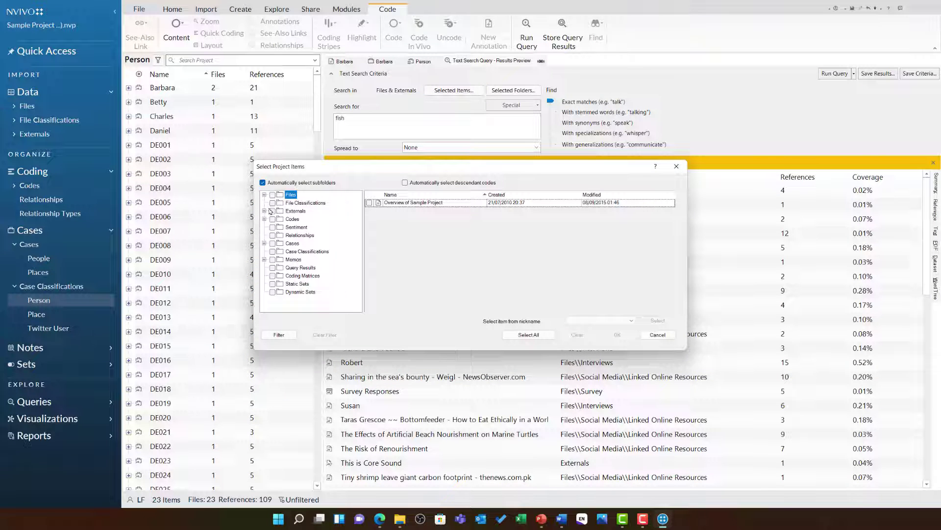
click(264, 195)
click(281, 211)
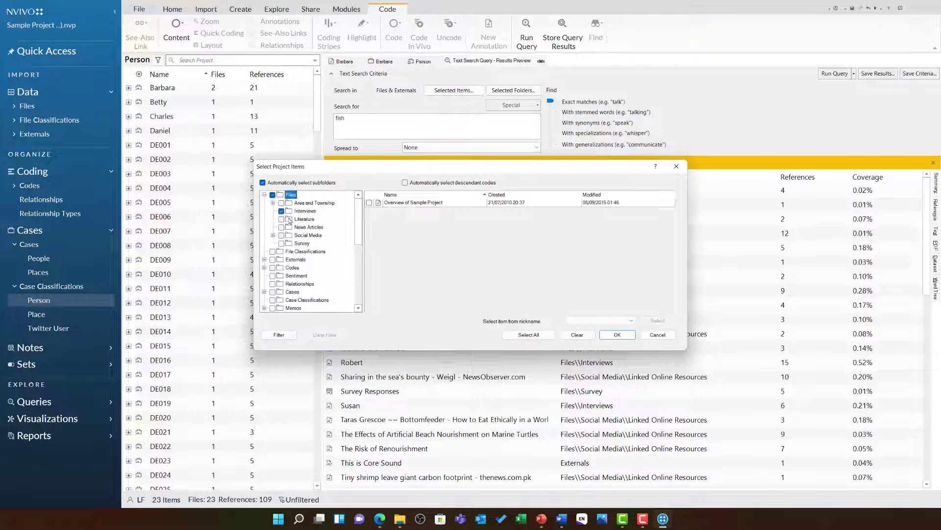
click(617, 335)
click(835, 73)
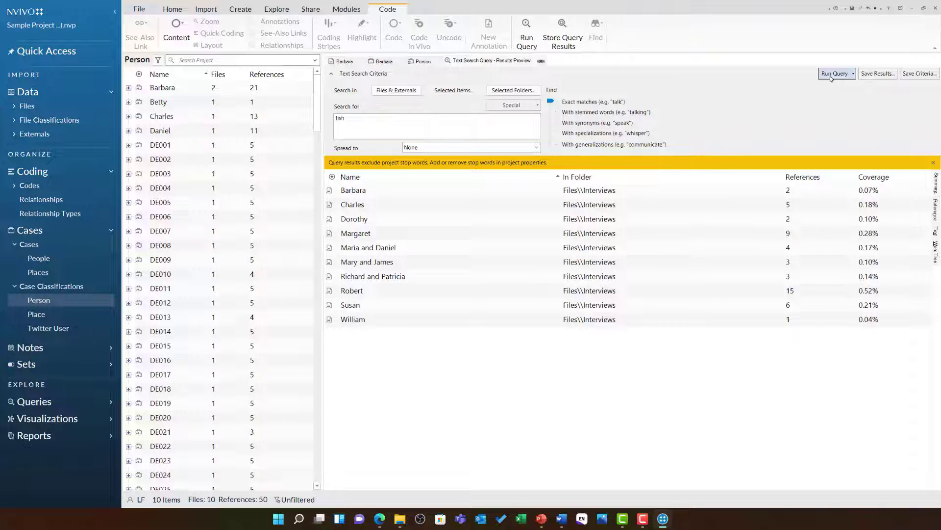
click(833, 74)
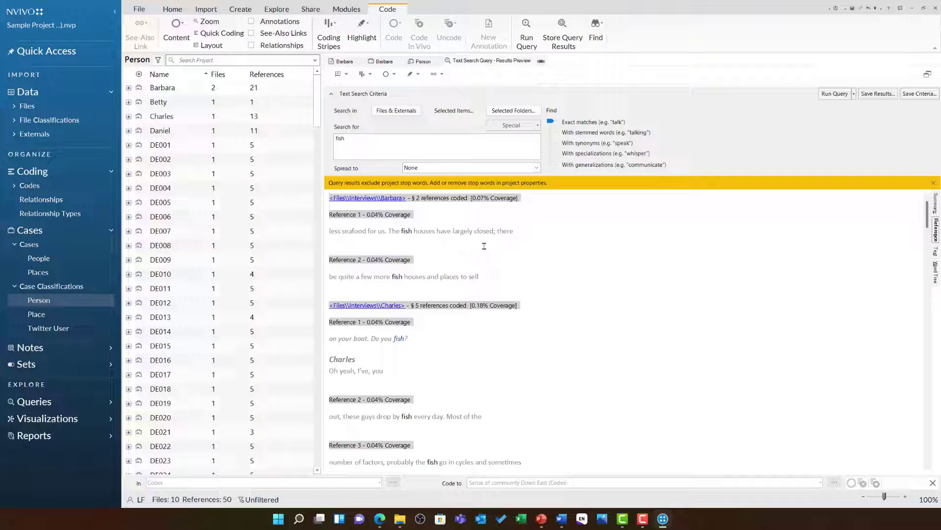
Read through Barbara's and Charles's fish passages down to Dorothy's two references.
scroll(471, 255, down, 1)
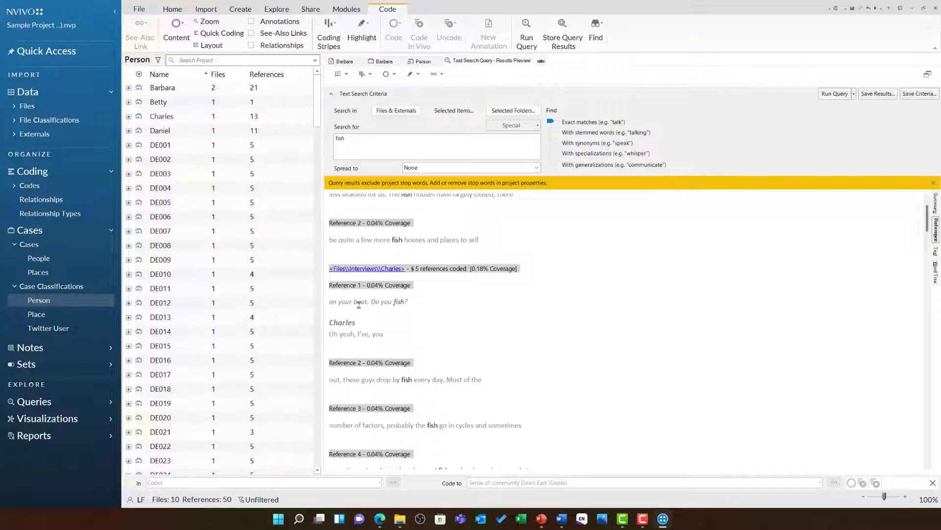
scroll(415, 311, down, 1)
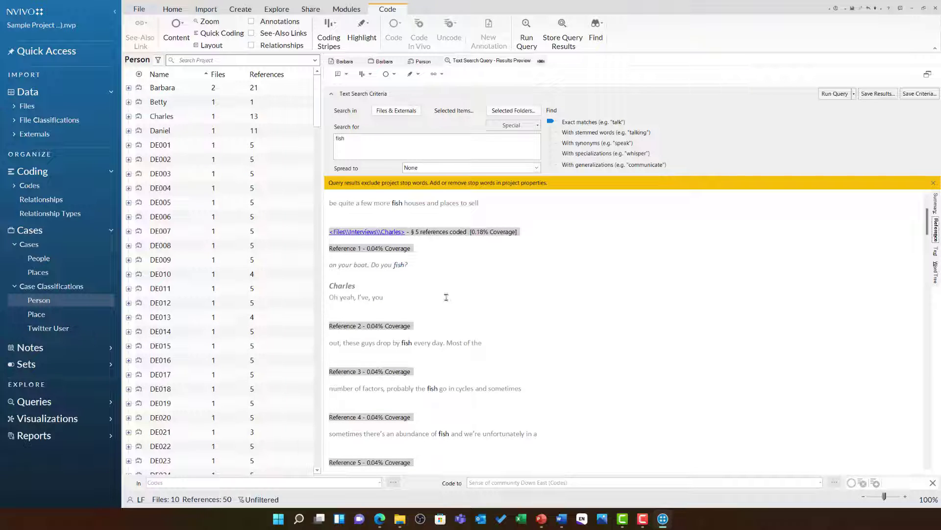
scroll(417, 314, down, 2)
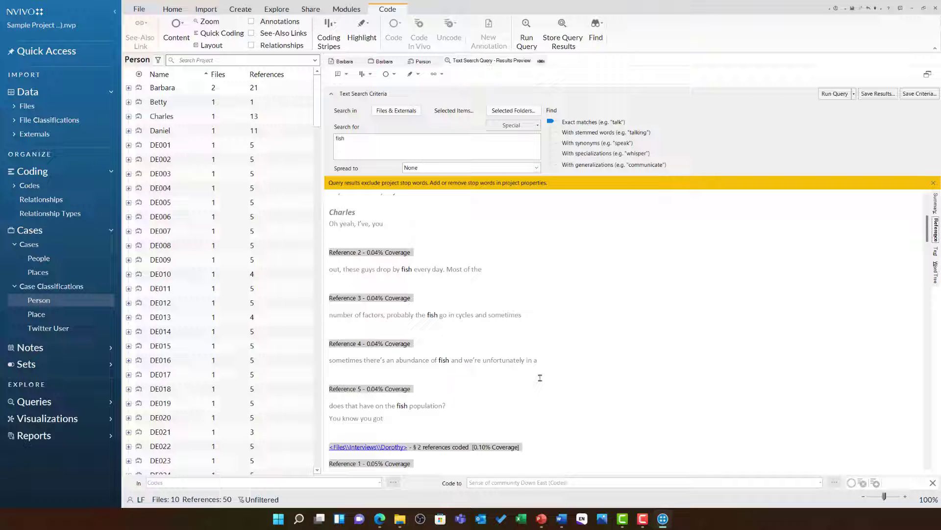
View the fish results as a word tree and highlight the 'of days . The' and family-commercially-fish branches.
click(935, 273)
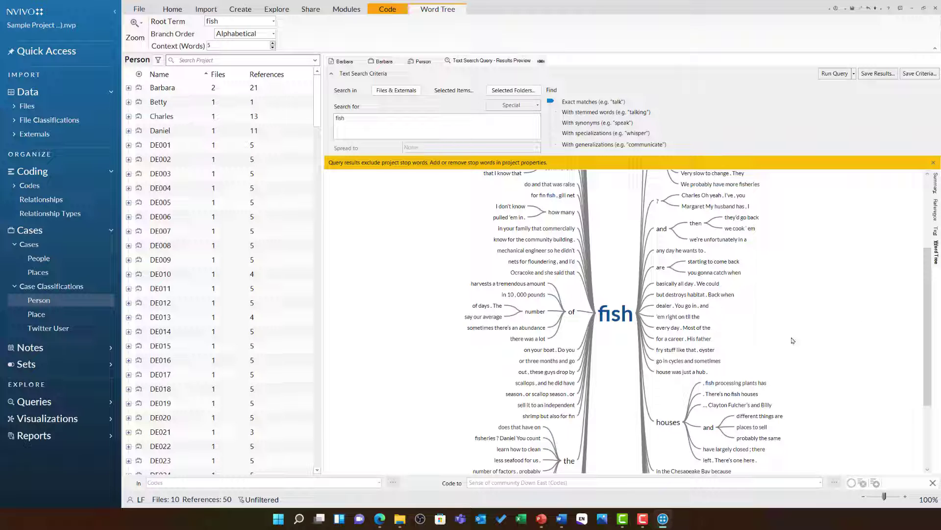
click(483, 307)
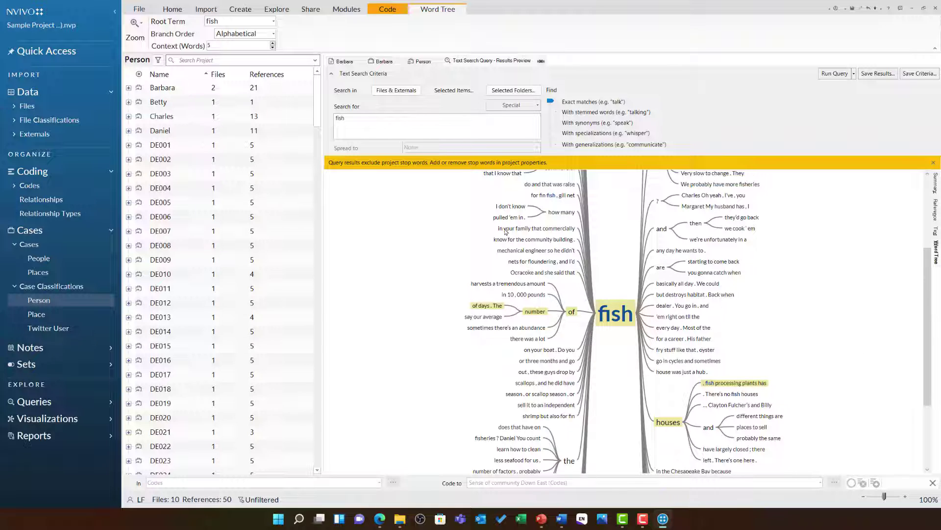
click(520, 229)
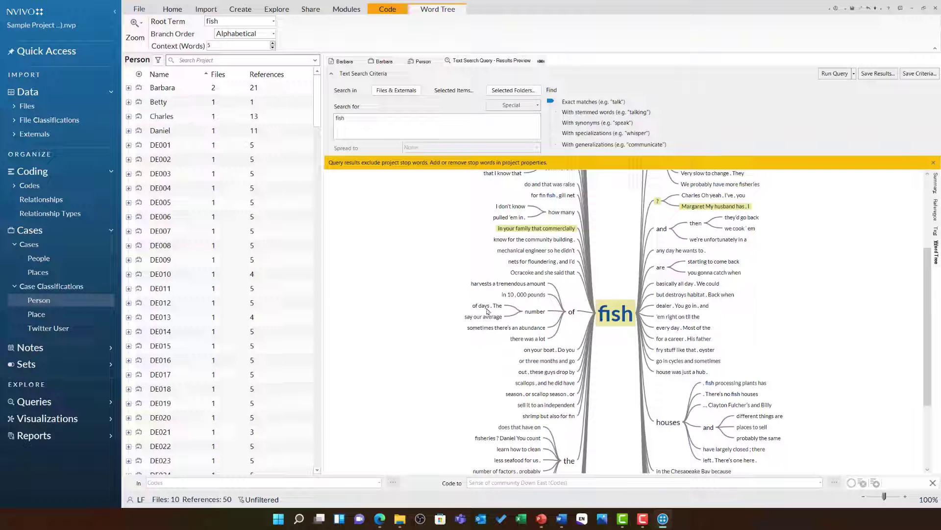
Open Margaret's interview at her answer about family members who commercially fish.
double_click(530, 228)
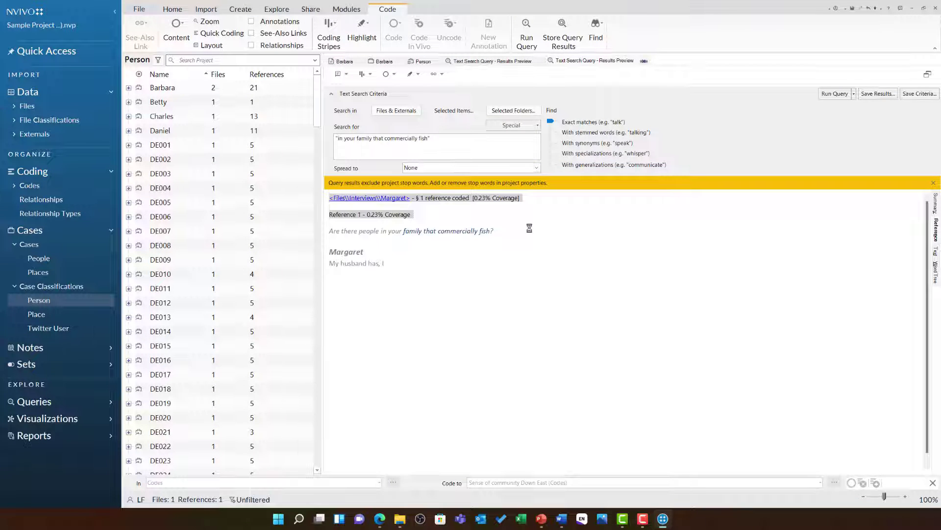
click(390, 198)
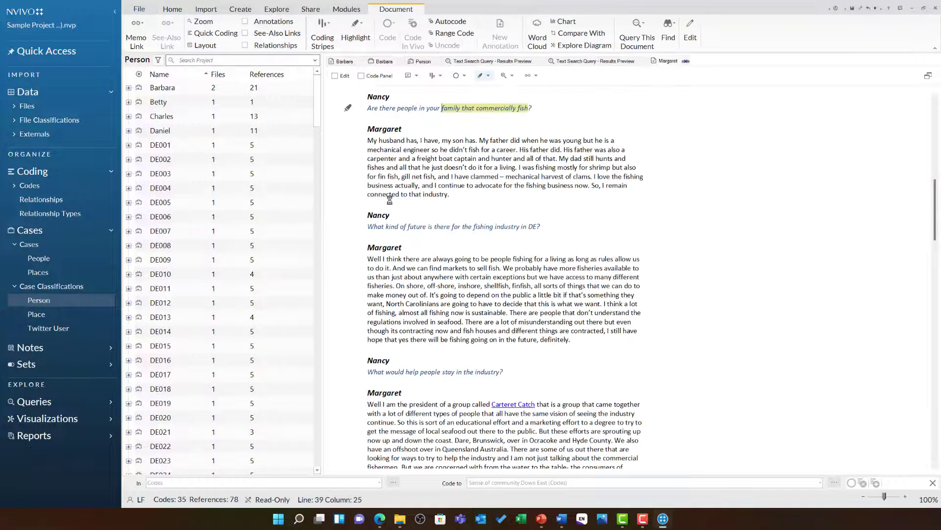
drag(373, 141, 476, 191)
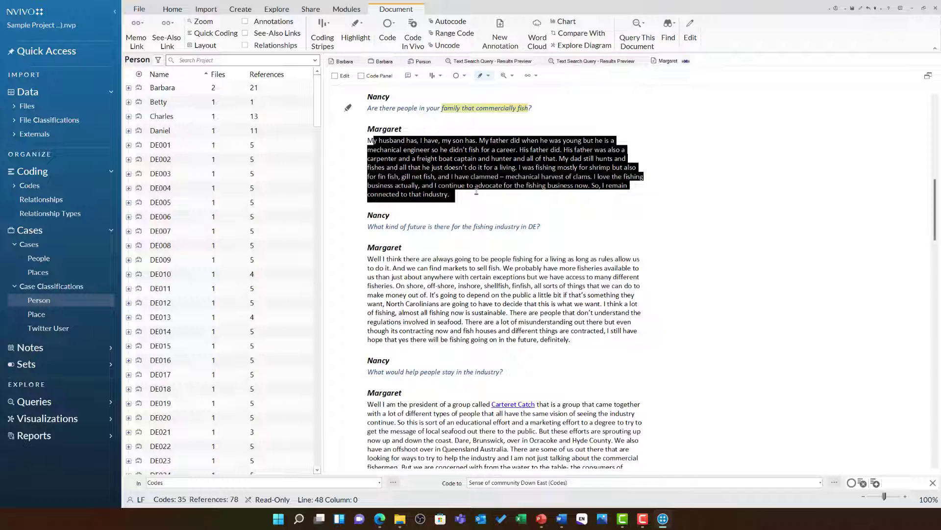
click(368, 108)
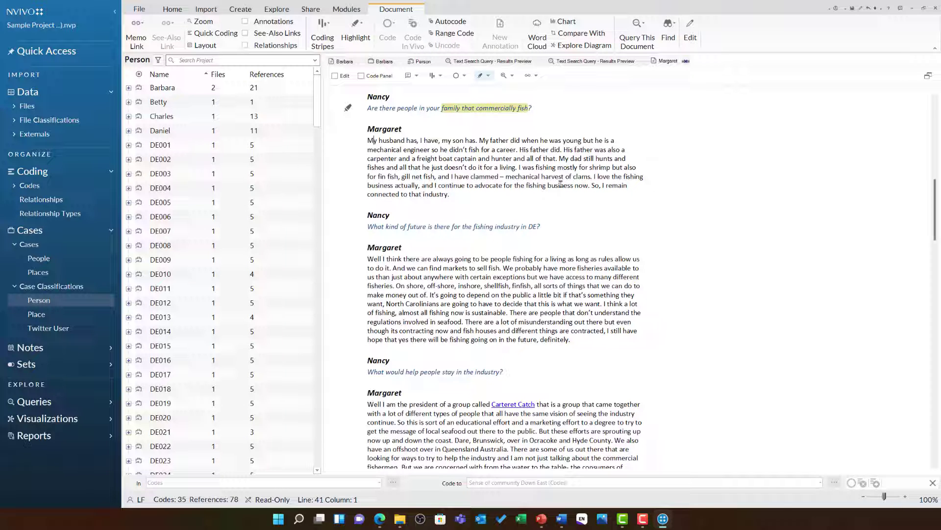
click(273, 11)
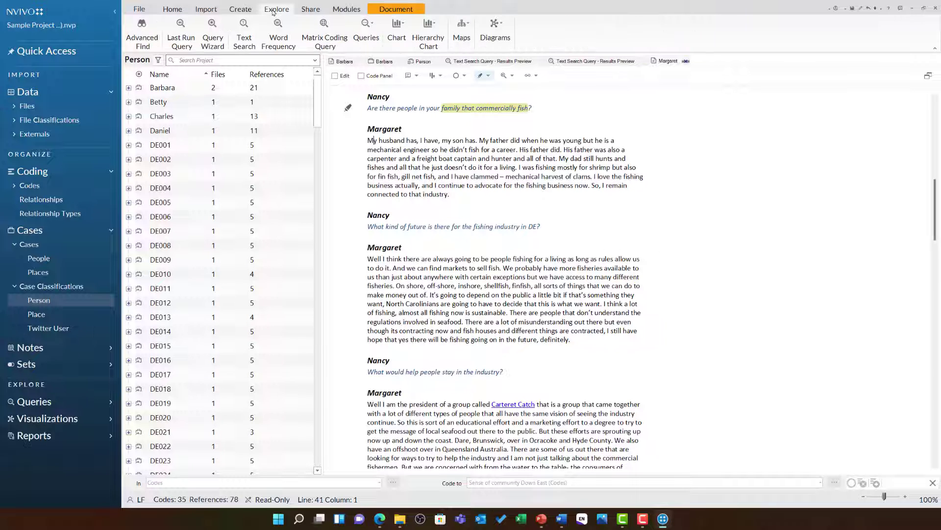
Run a word frequency query over all Interview Participants cases for the 1000 most frequent words of 3+ letters.
click(278, 34)
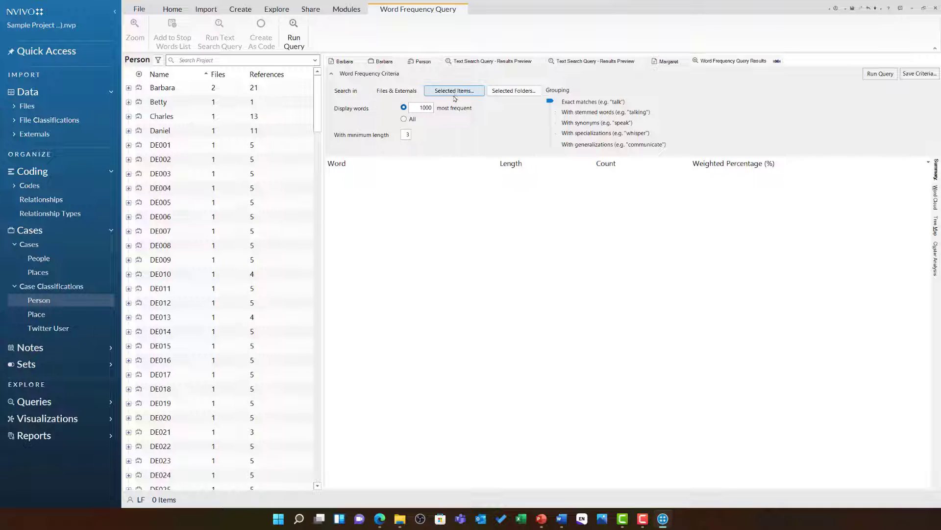
click(455, 91)
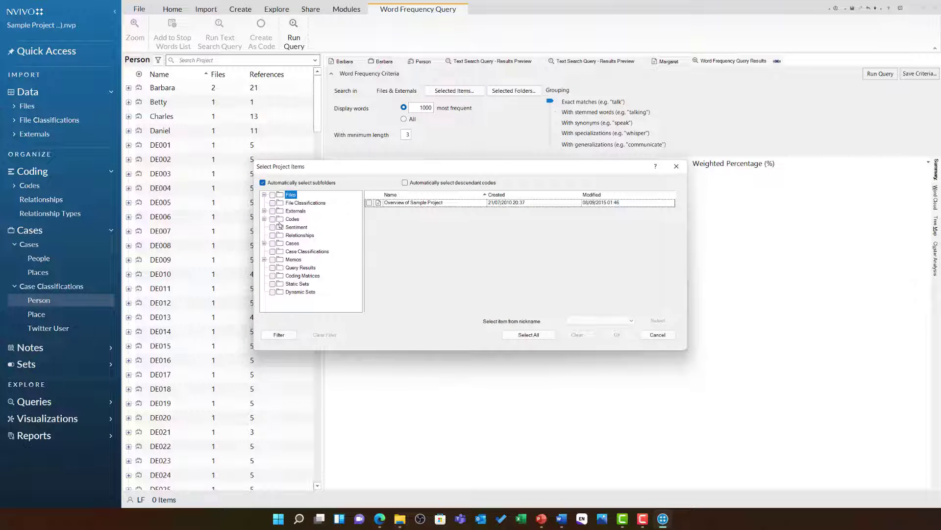
click(265, 219)
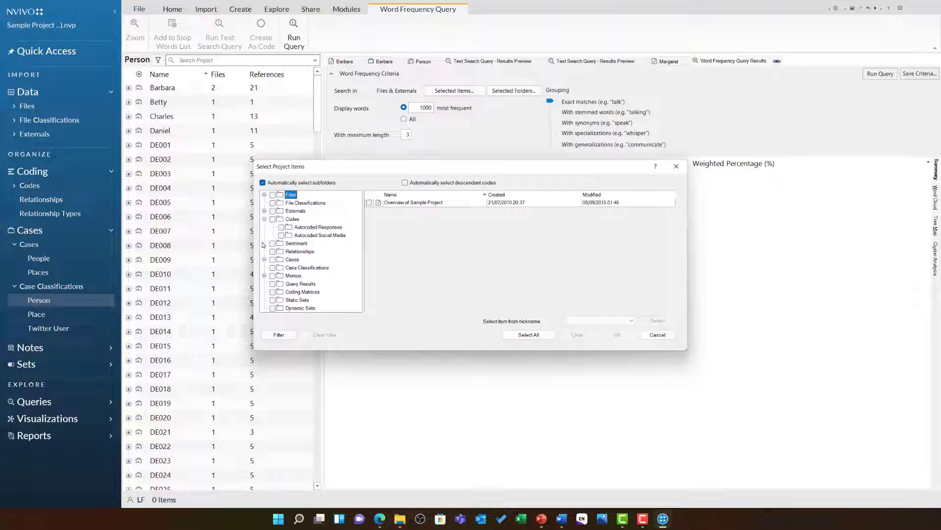
click(281, 260)
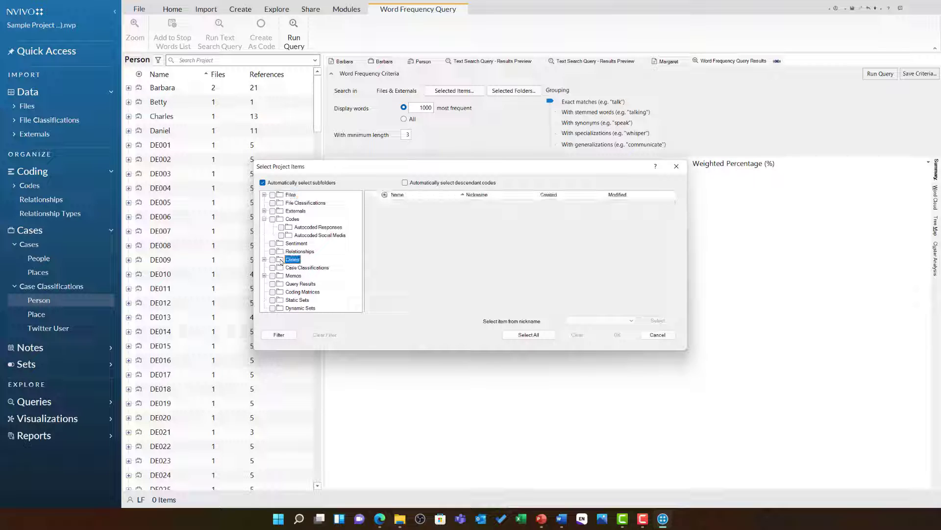
click(265, 260)
click(296, 268)
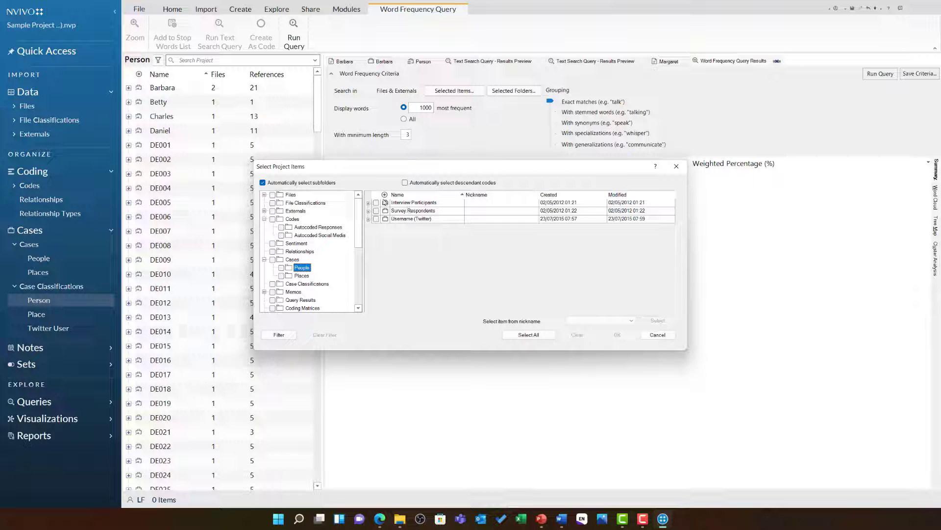
click(405, 182)
click(376, 202)
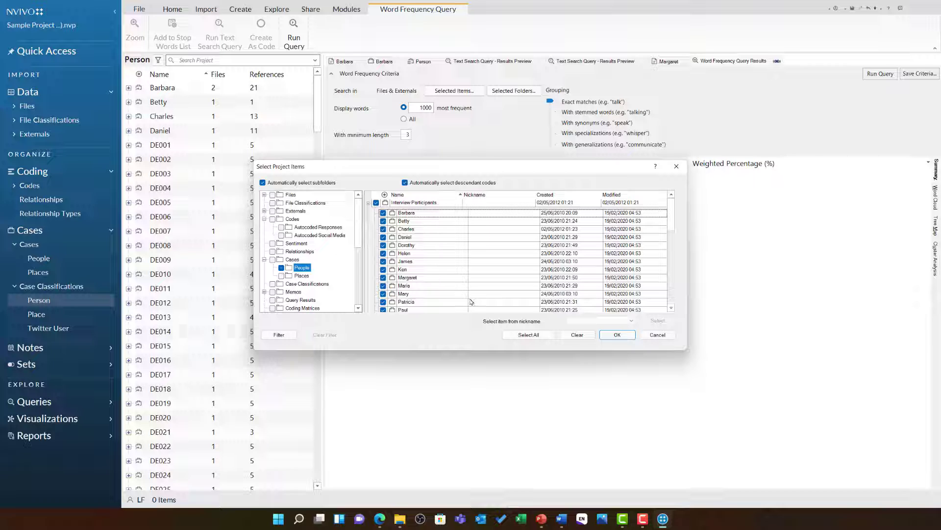
click(619, 335)
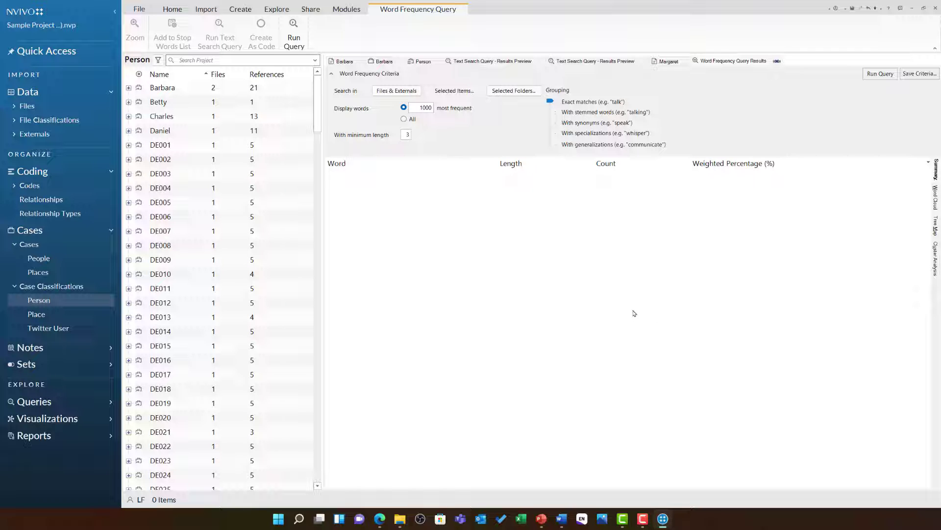
click(883, 74)
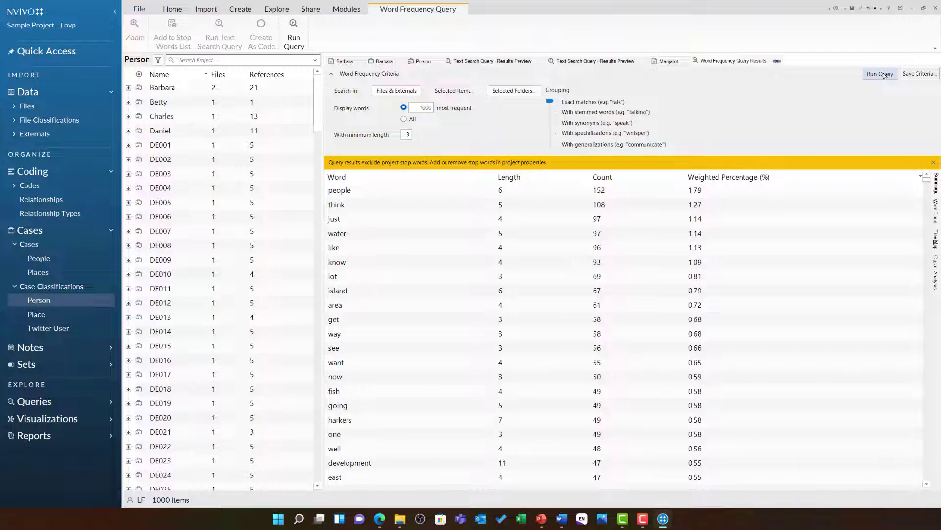
Display the word frequency results as a word cloud with a bold blue-and-gold style.
click(936, 214)
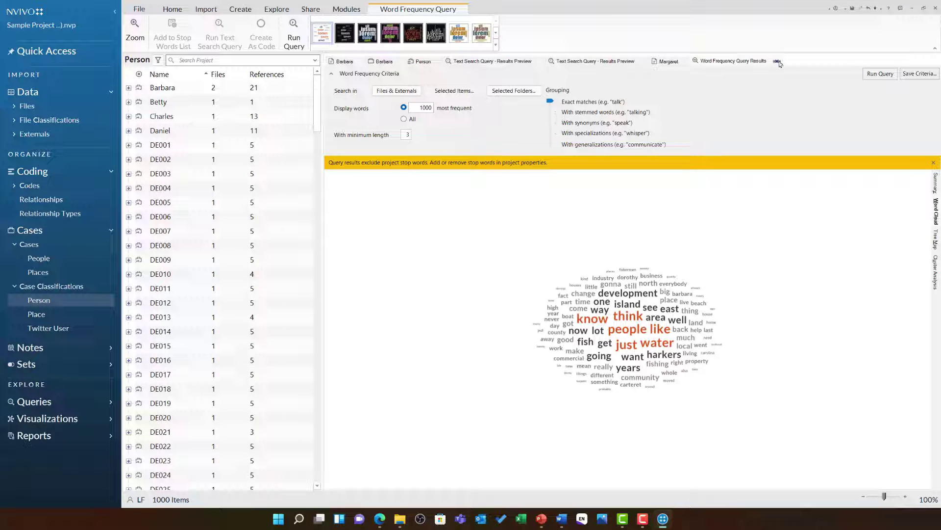
click(458, 39)
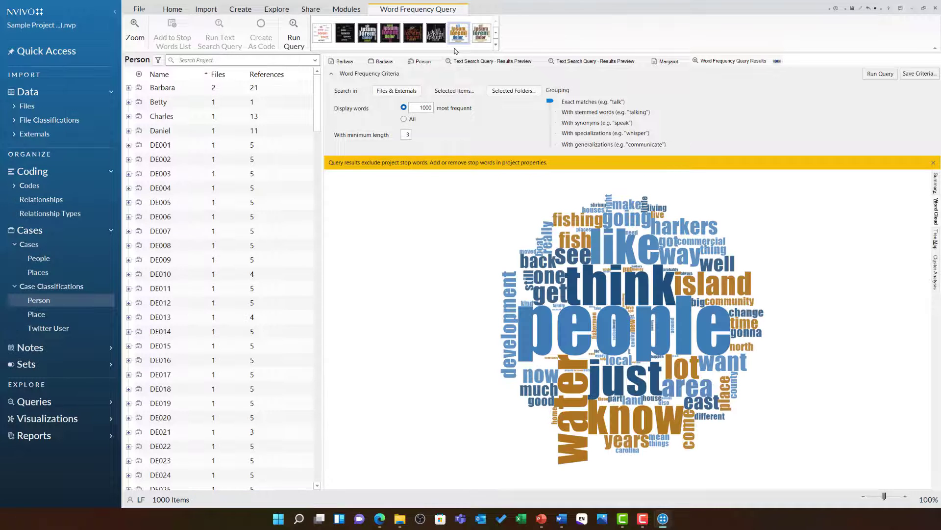
Start a new coding query and enlarge its criteria area.
click(279, 9)
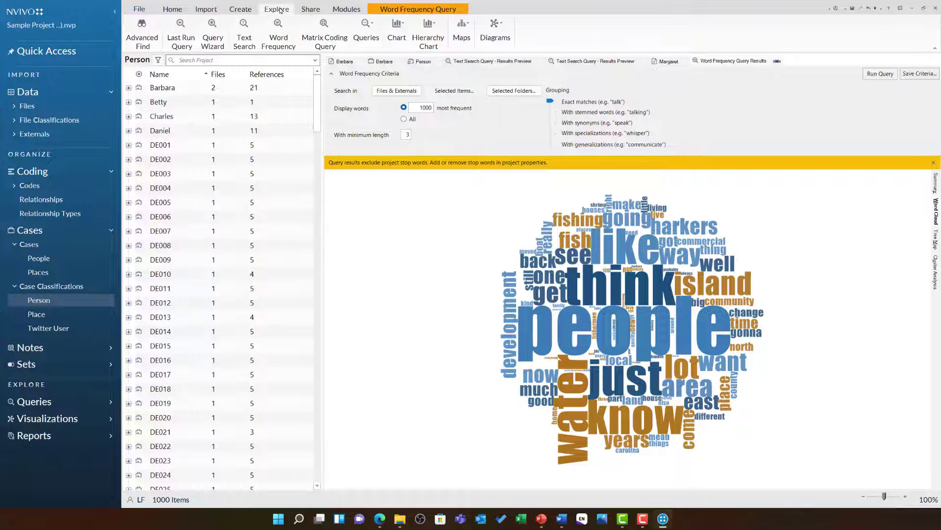
click(366, 41)
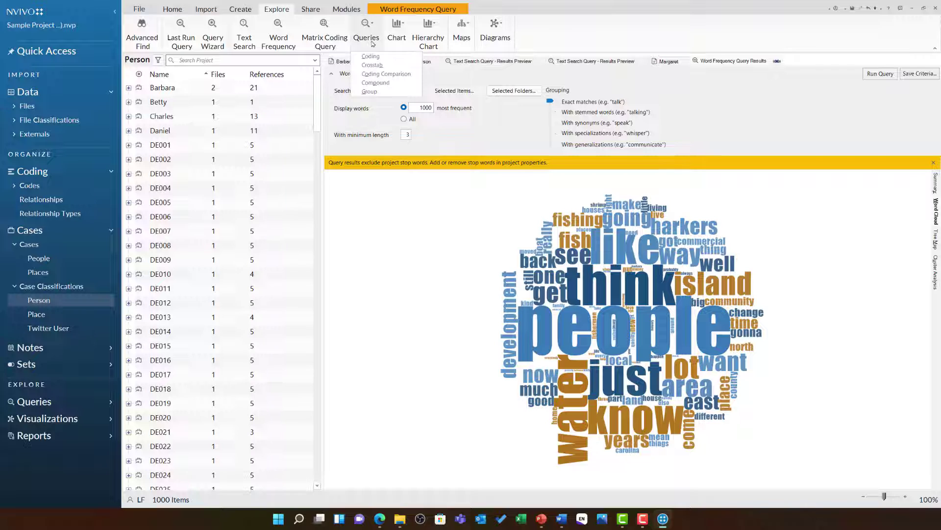
click(396, 57)
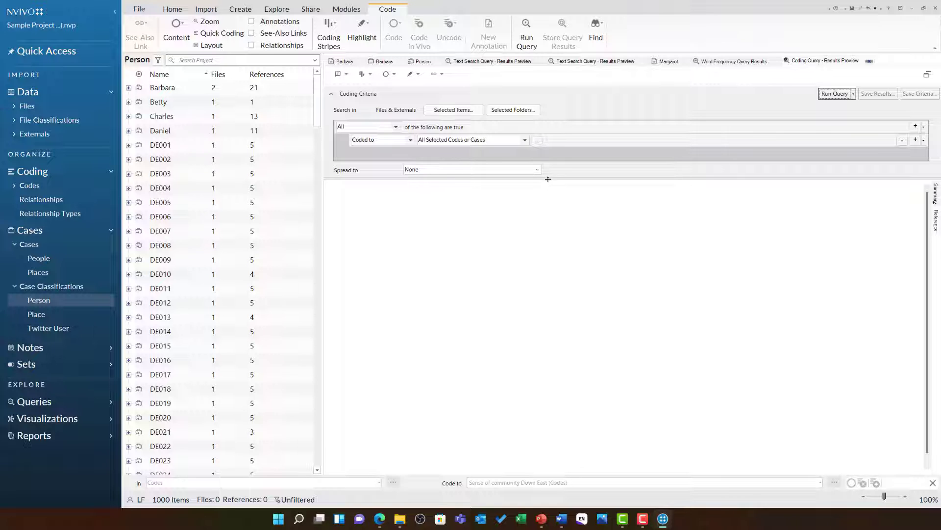
drag(549, 179, 558, 206)
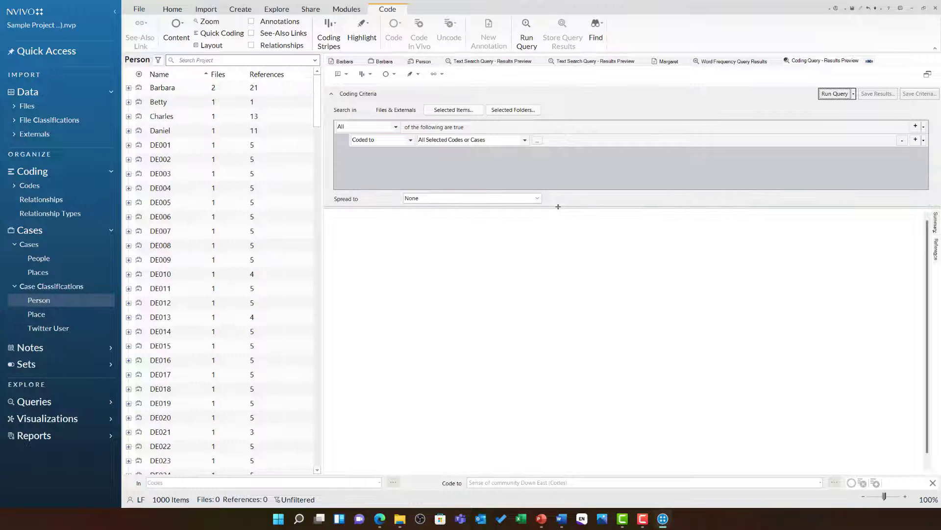
Add criteria rows coded to Attitude > Positive and to Natural environment.
click(916, 141)
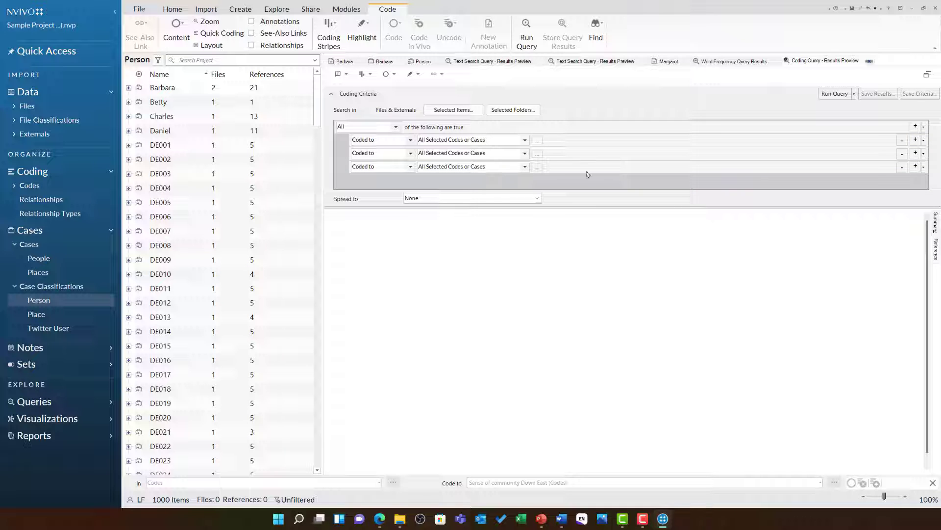
click(535, 141)
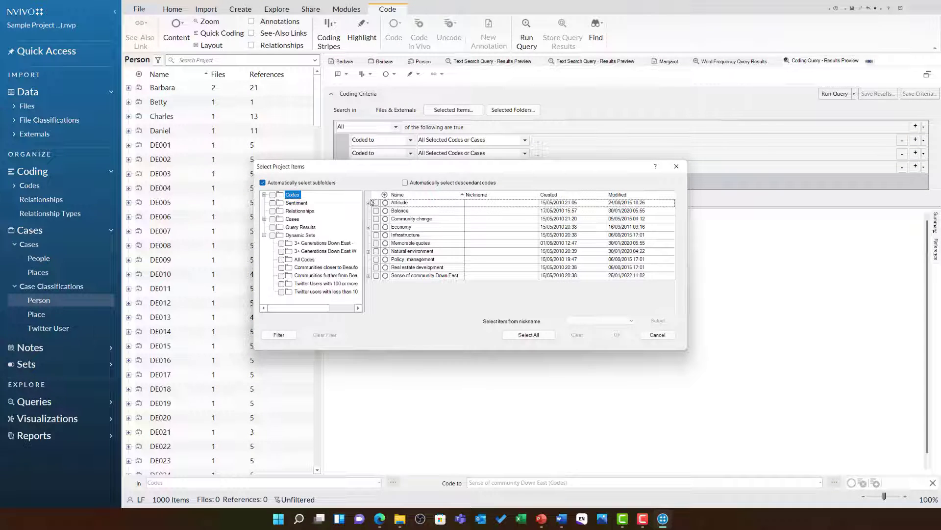
click(368, 203)
click(384, 237)
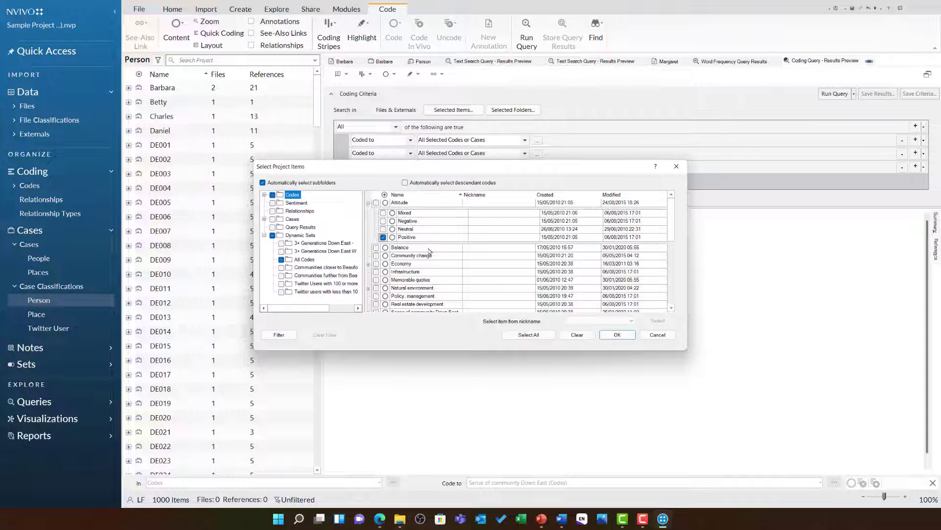
click(617, 334)
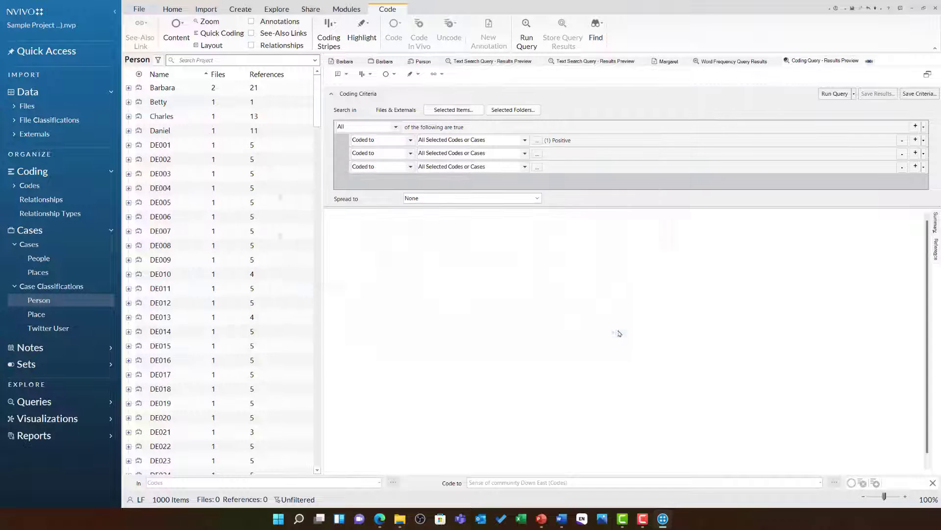
click(537, 153)
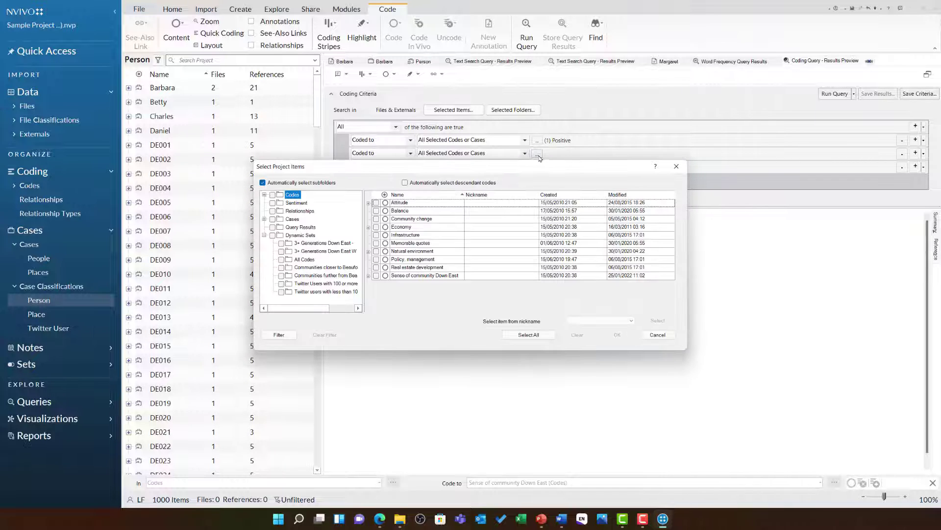
click(376, 251)
click(617, 334)
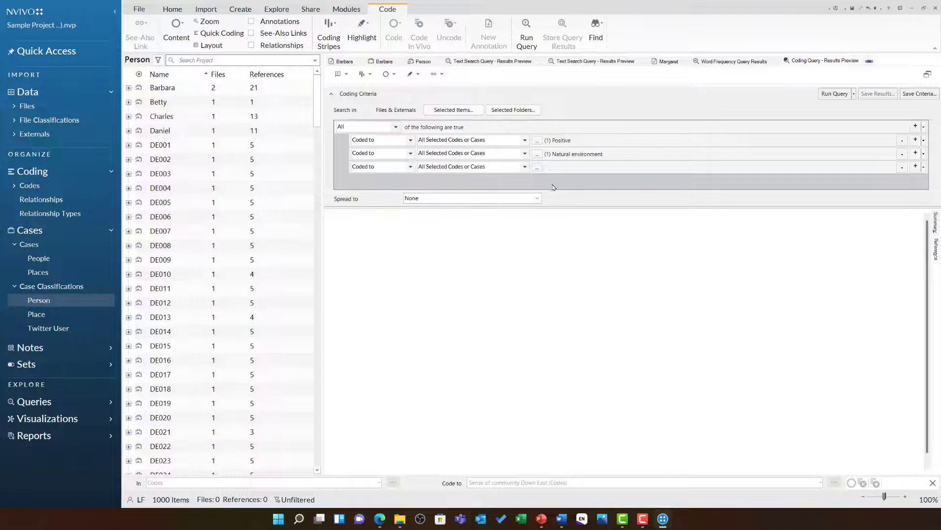
Set the third criterion to Any Case Where Person:Gender equals Female.
click(537, 166)
click(675, 336)
click(486, 167)
click(486, 197)
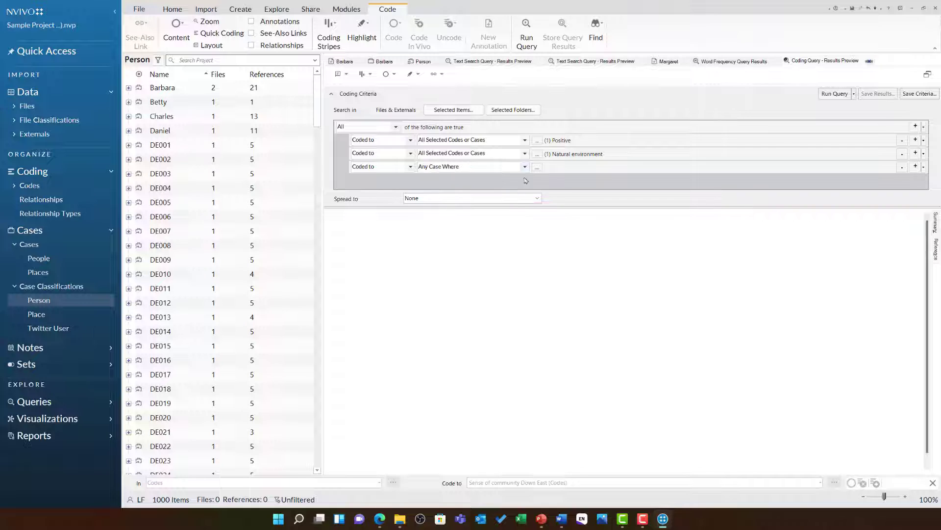
click(537, 167)
click(368, 192)
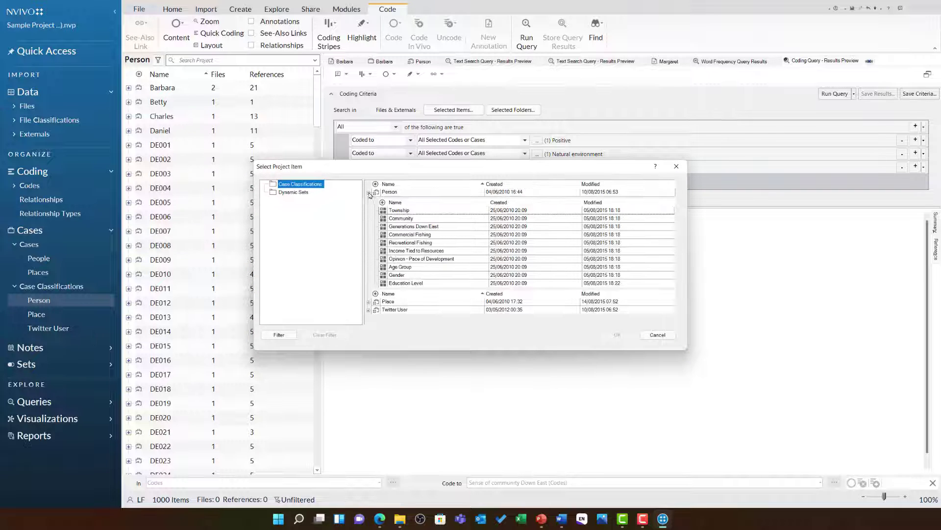
click(412, 275)
click(617, 335)
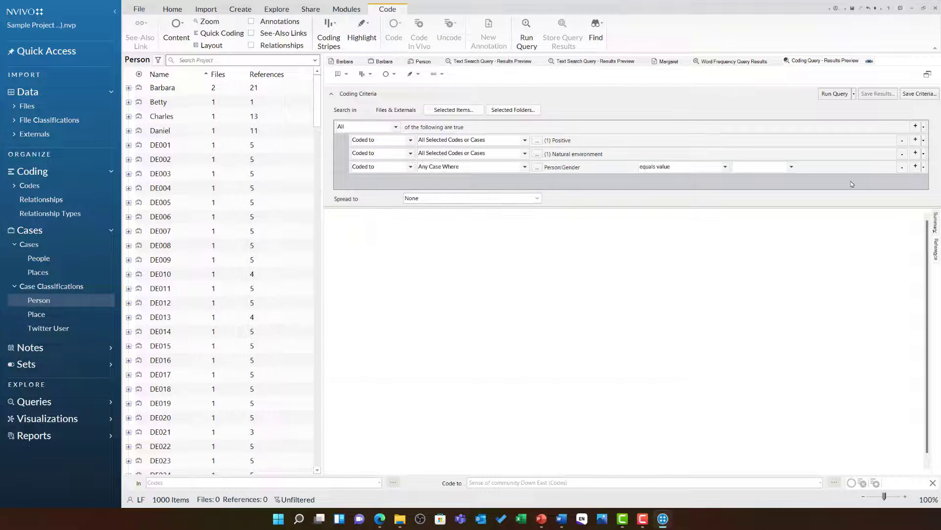
click(790, 167)
click(744, 180)
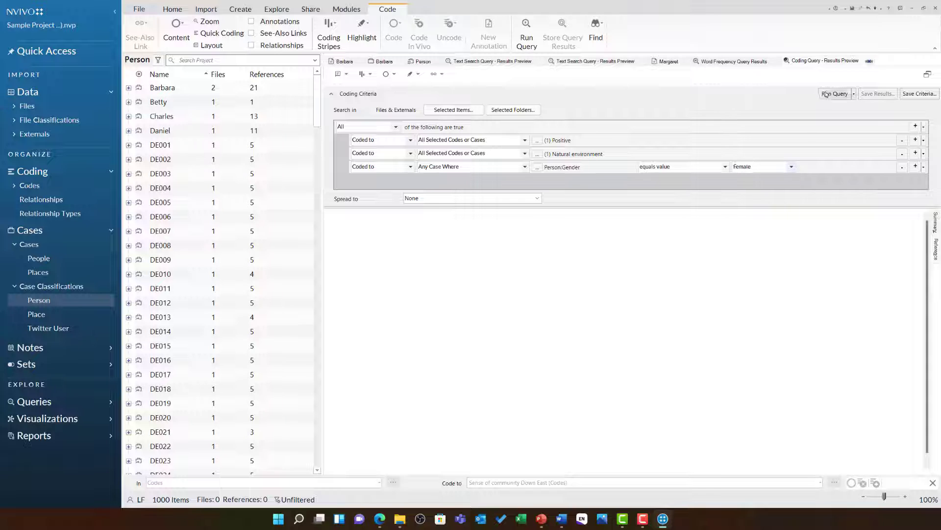
Run the coding query for female cases, then rerun it with Gender set to Male.
click(835, 94)
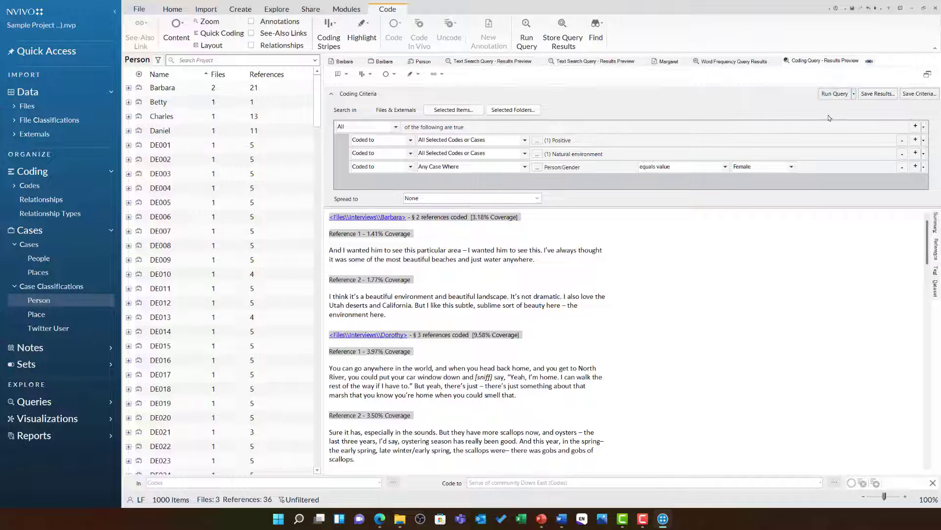
click(791, 167)
click(768, 189)
click(827, 96)
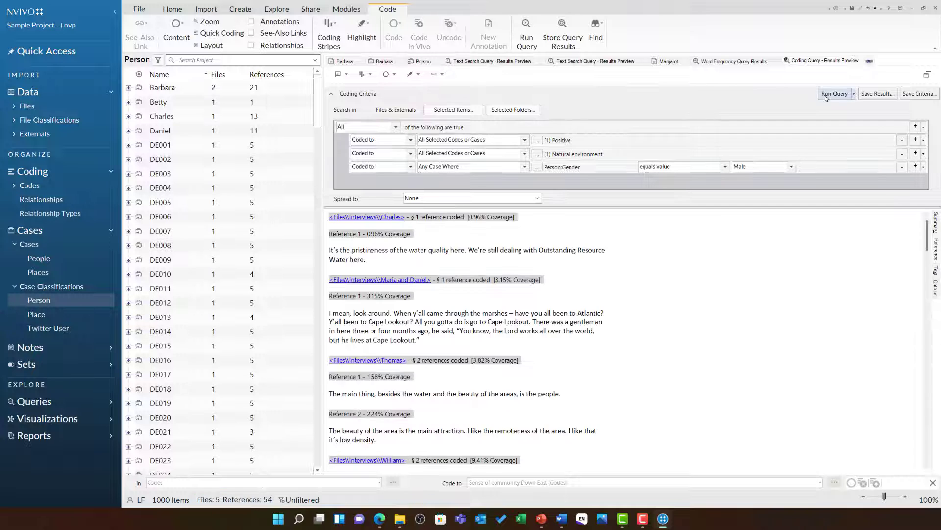
Replace Positive with Negative in the first criterion and rerun the query.
click(537, 153)
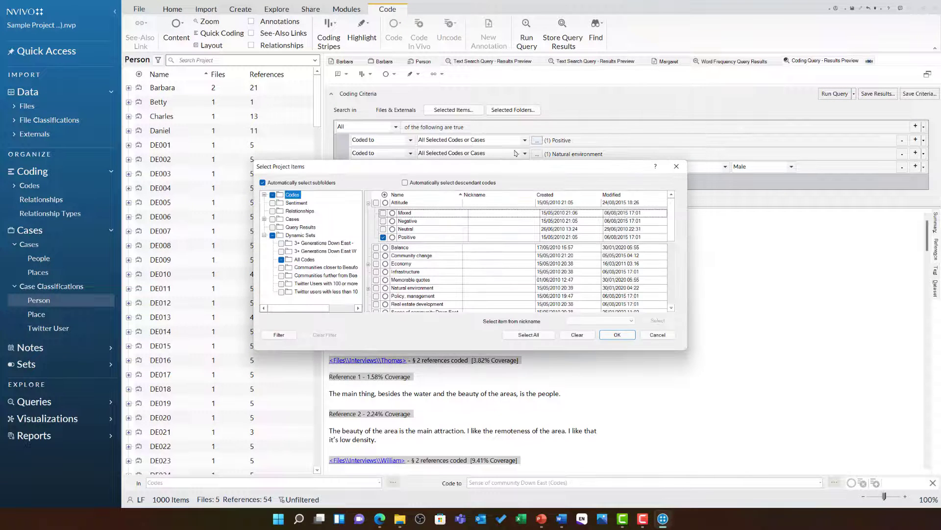
click(384, 220)
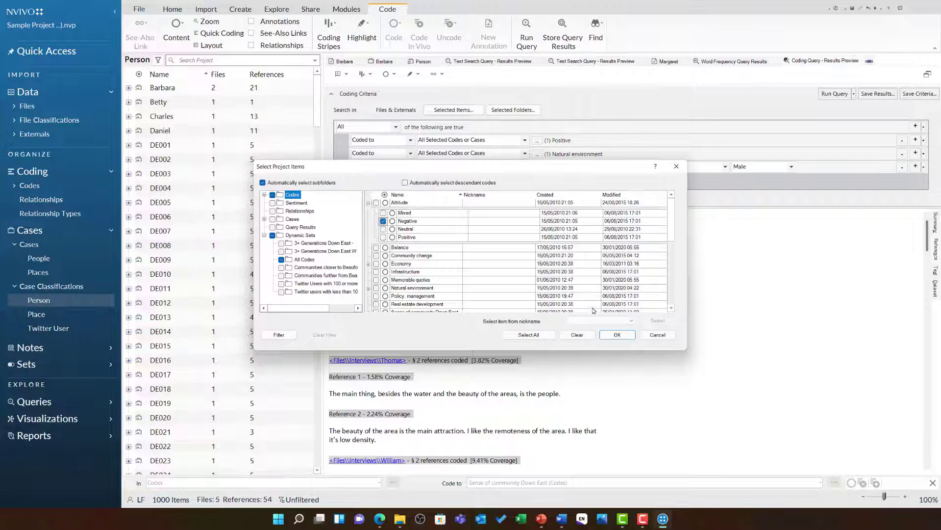
click(618, 334)
click(834, 95)
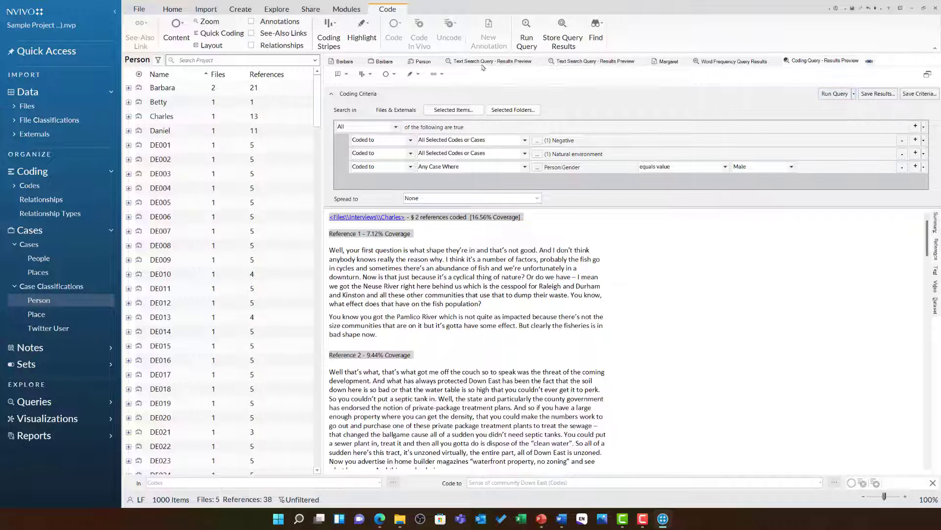
click(281, 8)
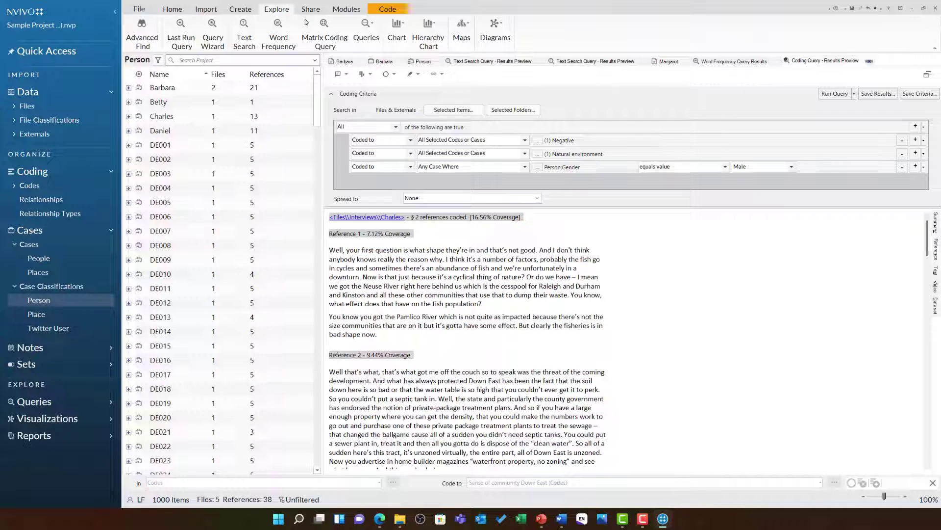
Open the Coding Structure FINAL map from Visualizations > Maps.
click(463, 37)
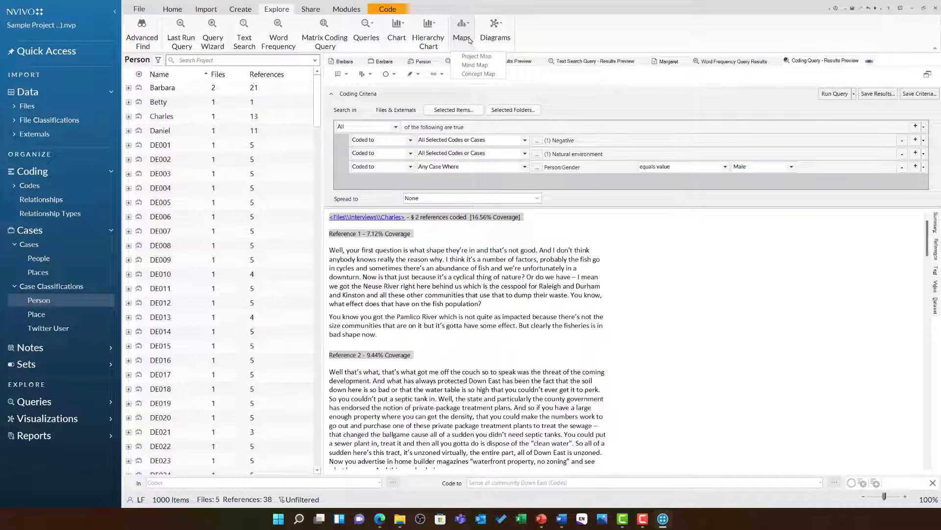
click(469, 42)
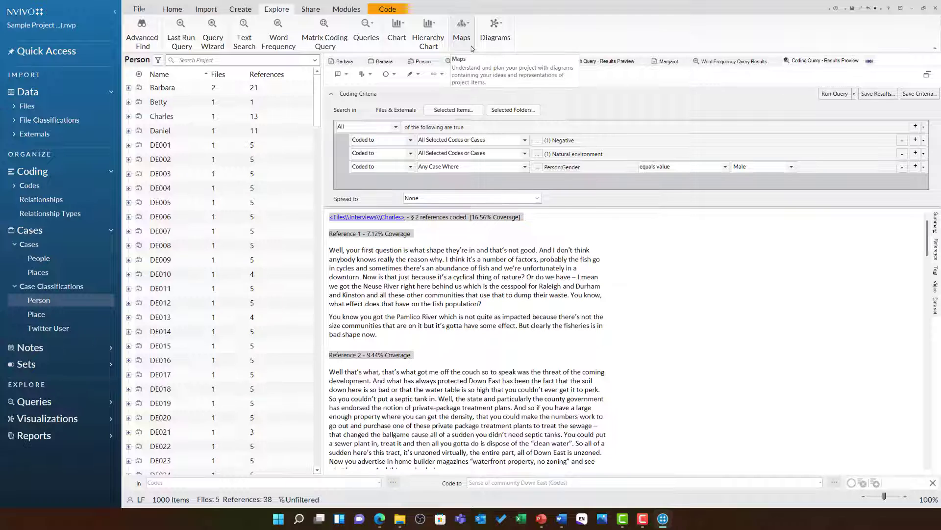
click(49, 418)
click(29, 434)
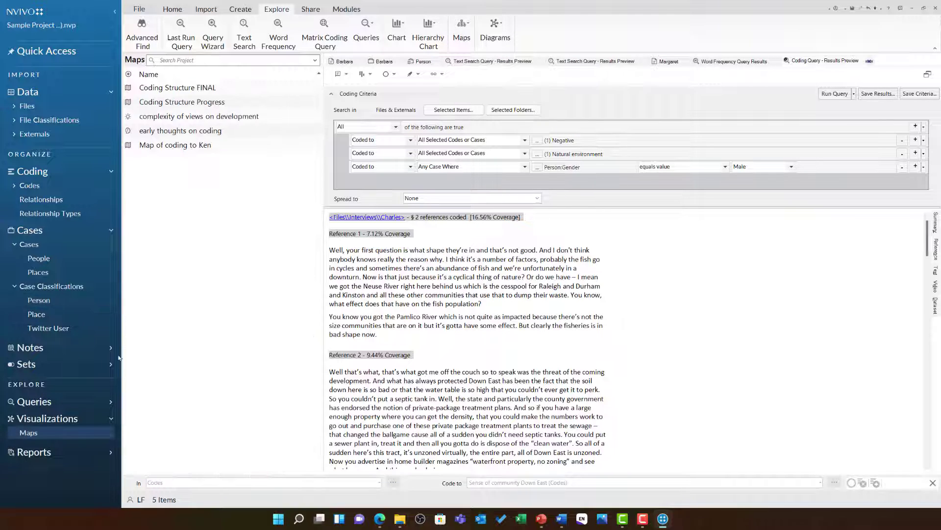
double_click(211, 90)
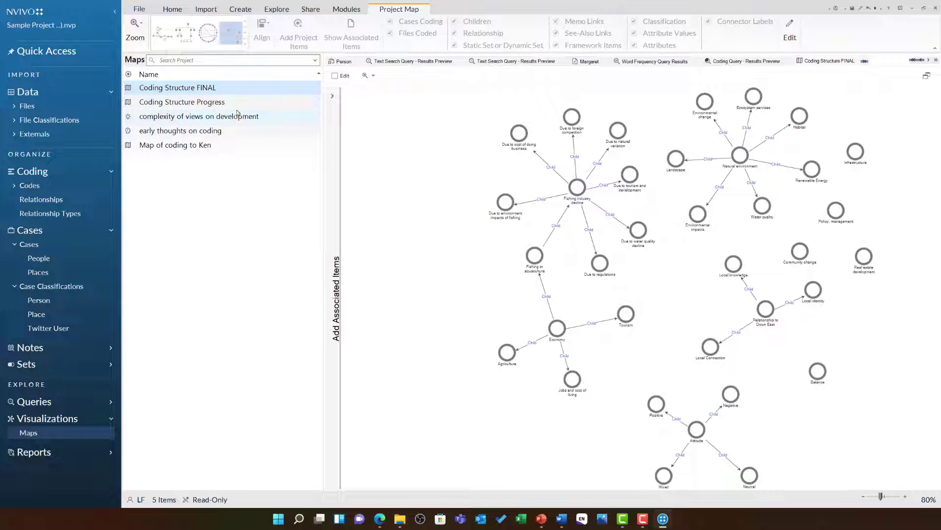
Open the 'complexity of views on development' and 'early thoughts on coding' maps in turn.
double_click(238, 116)
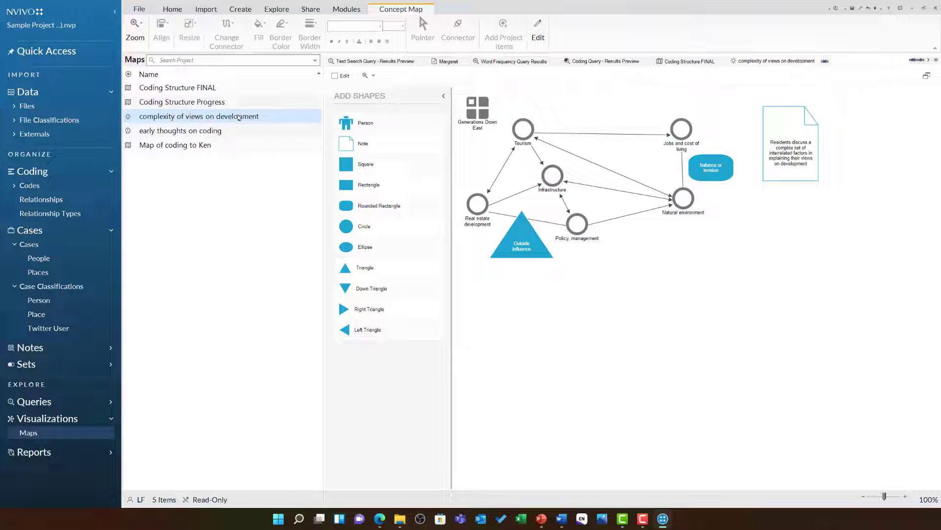
double_click(232, 132)
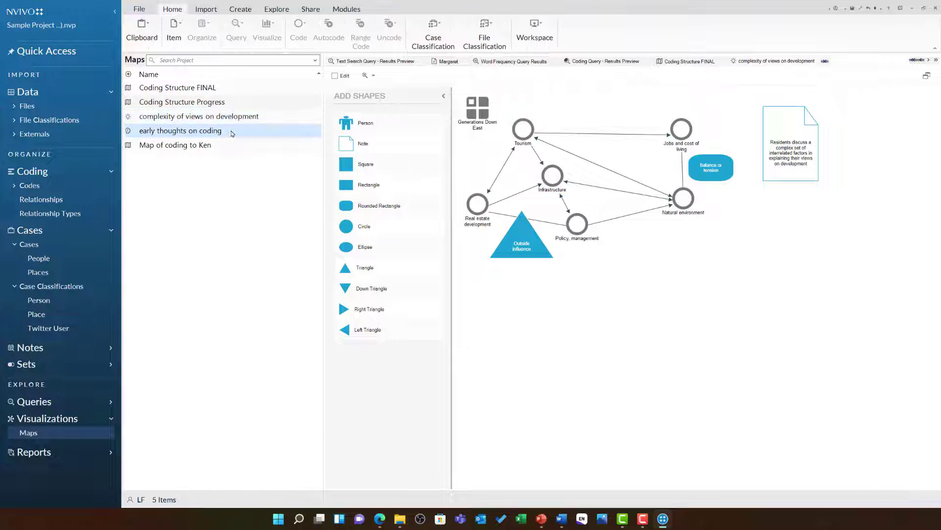